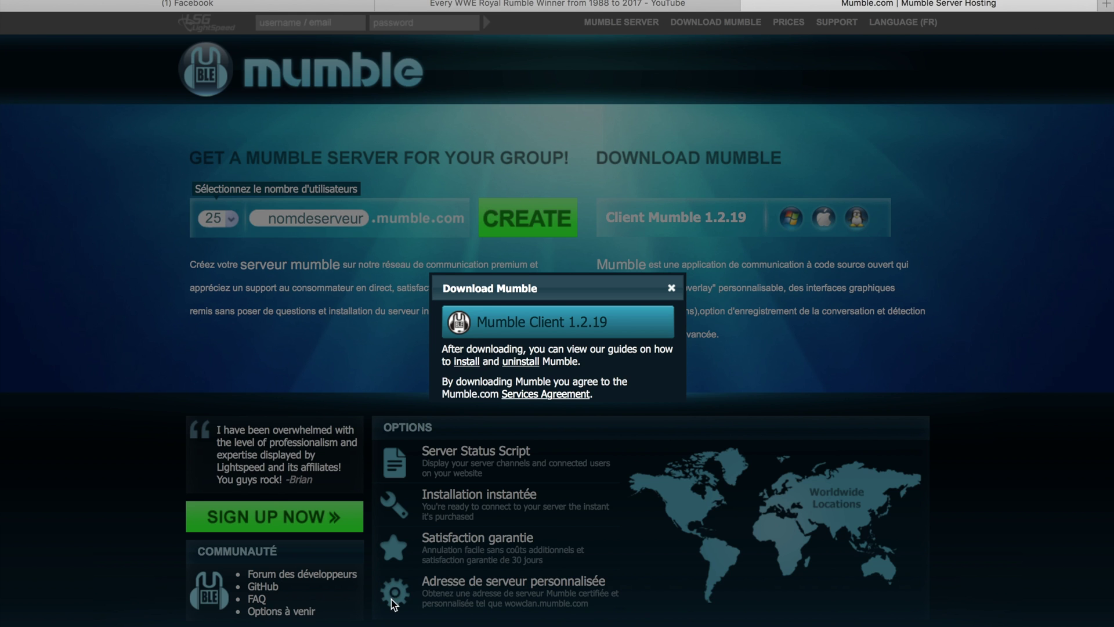
Dismiss the download notice and mount mumble-1.2.19.dmg from Safari's downloads list
click(673, 288)
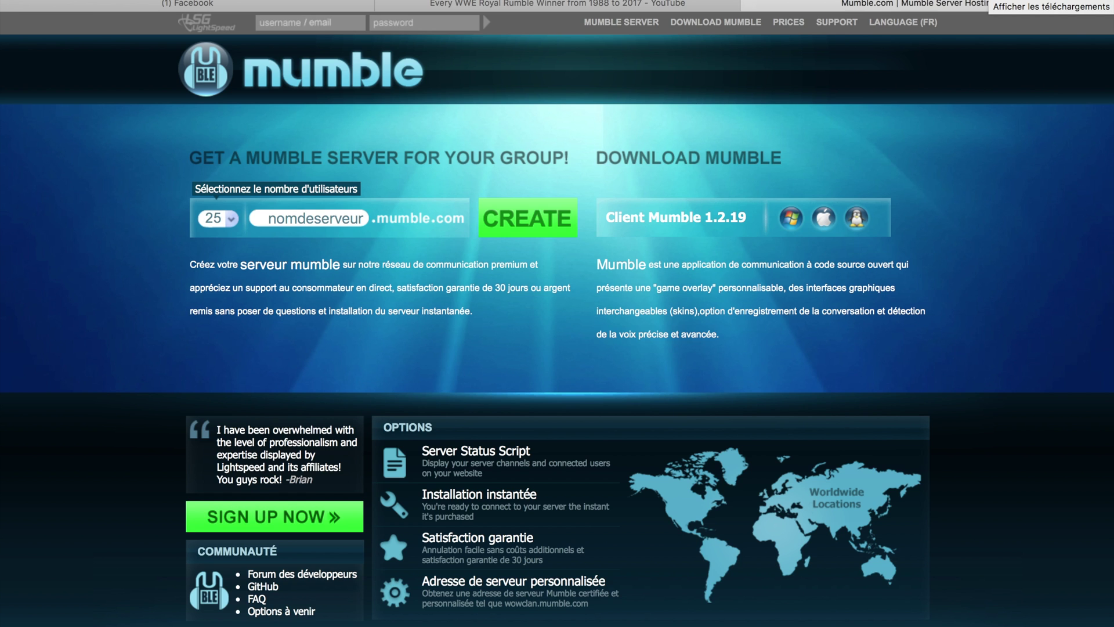
click(989, 2)
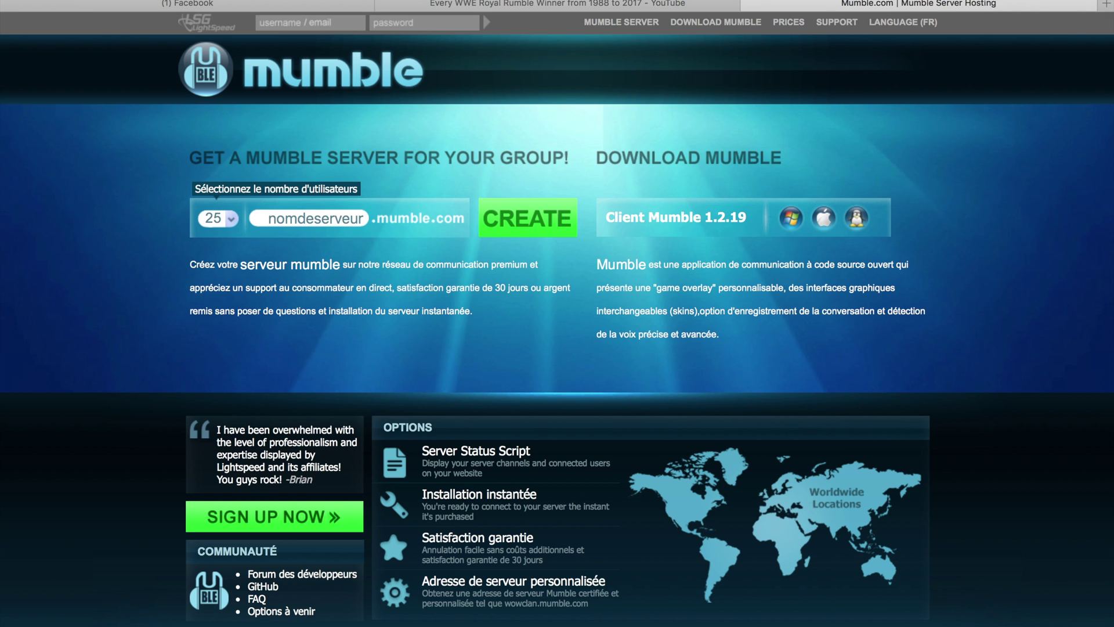
double_click(934, 40)
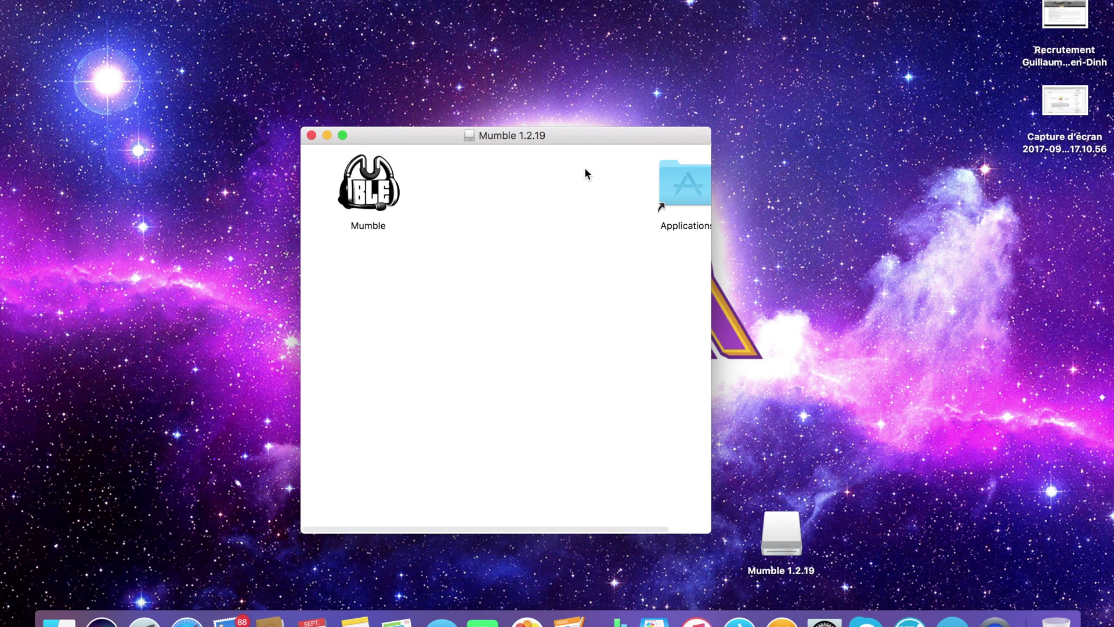
Copy Mumble into Applications, launch it, close the disk image window and allow it to open
click(377, 199)
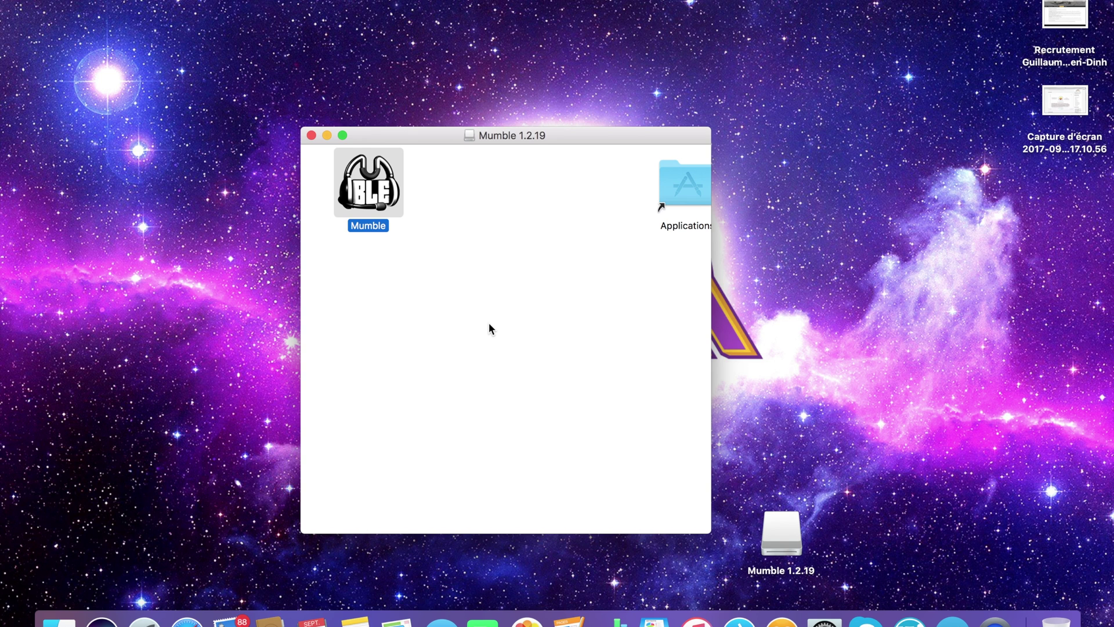
drag(379, 191, 687, 192)
double_click(369, 181)
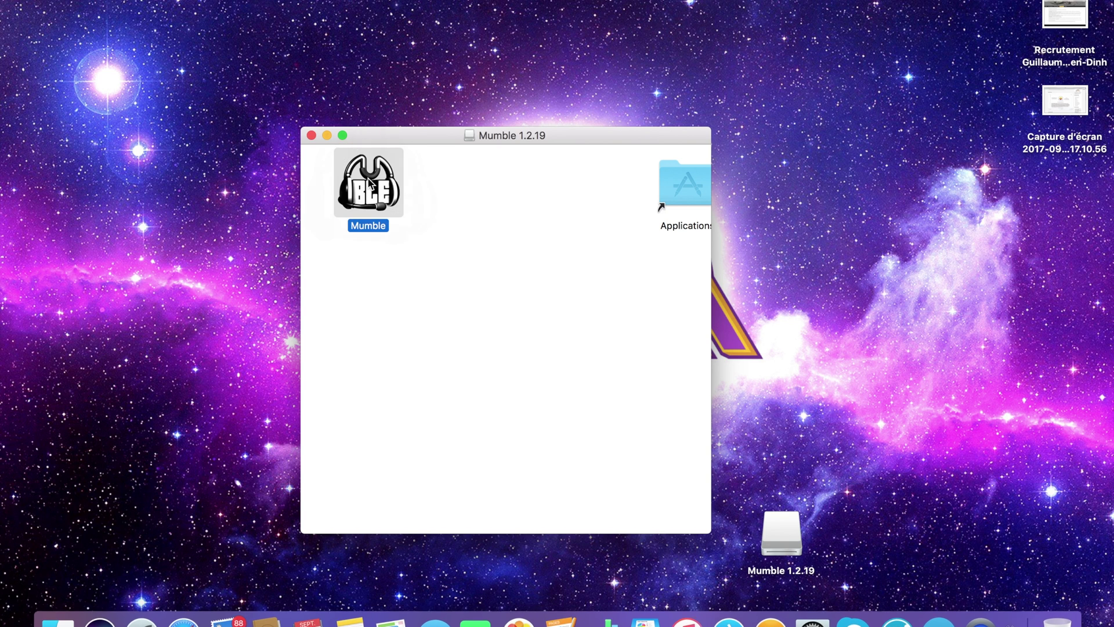
click(310, 134)
click(722, 230)
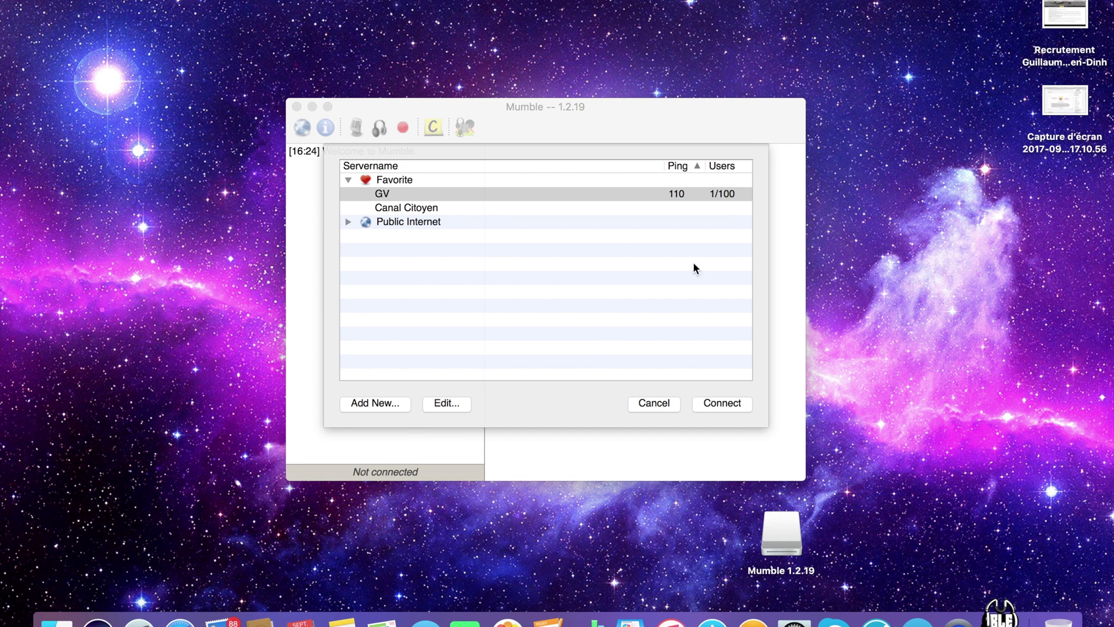
click(575, 392)
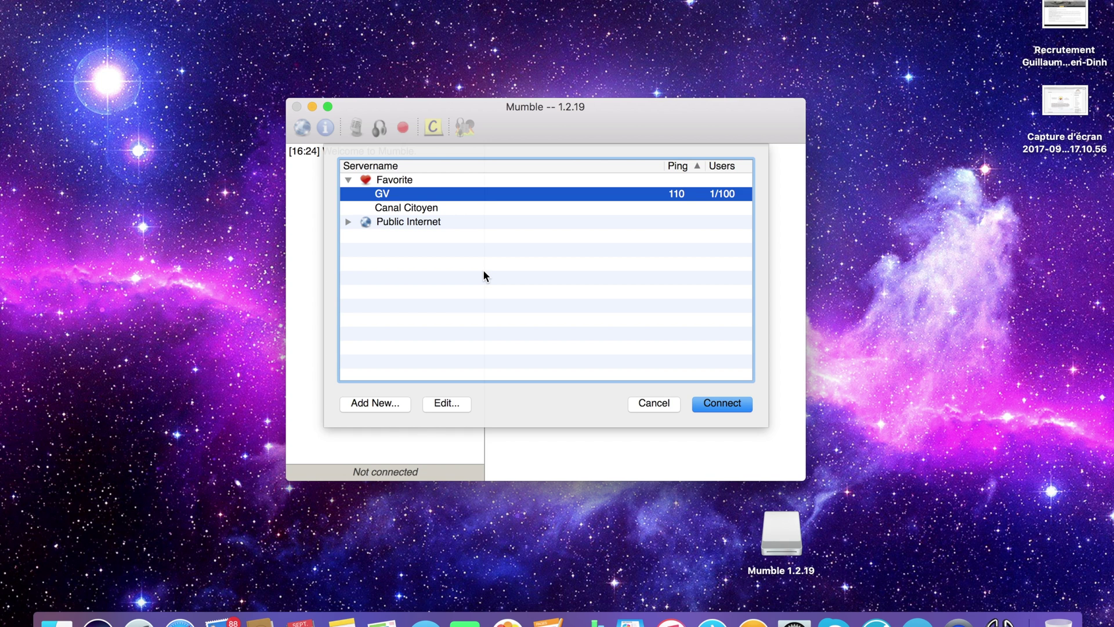
right_click(399, 209)
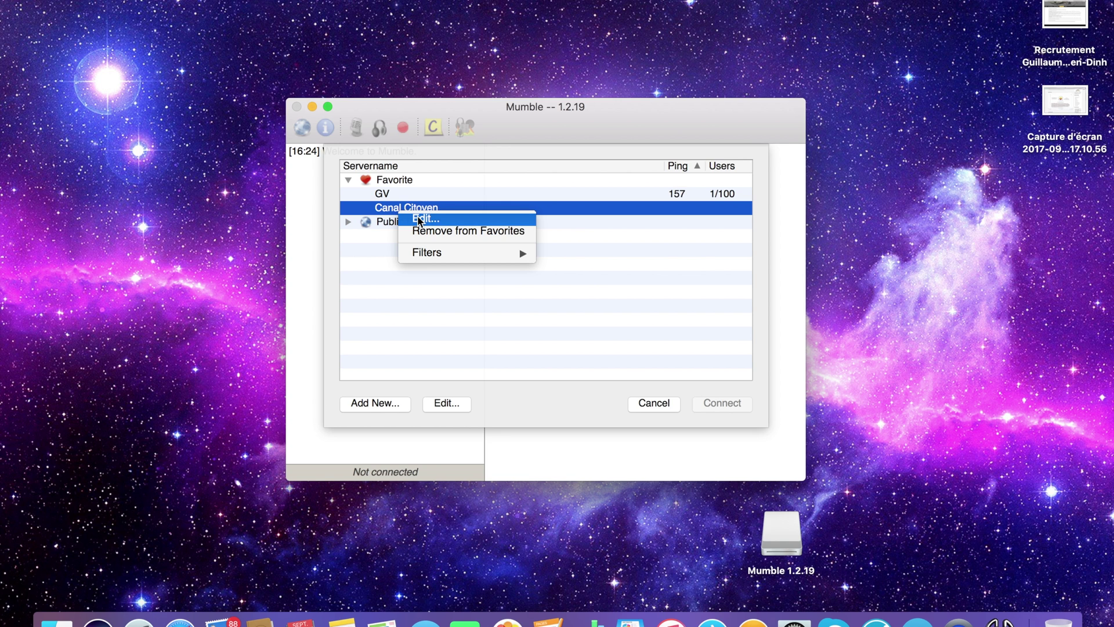
click(419, 219)
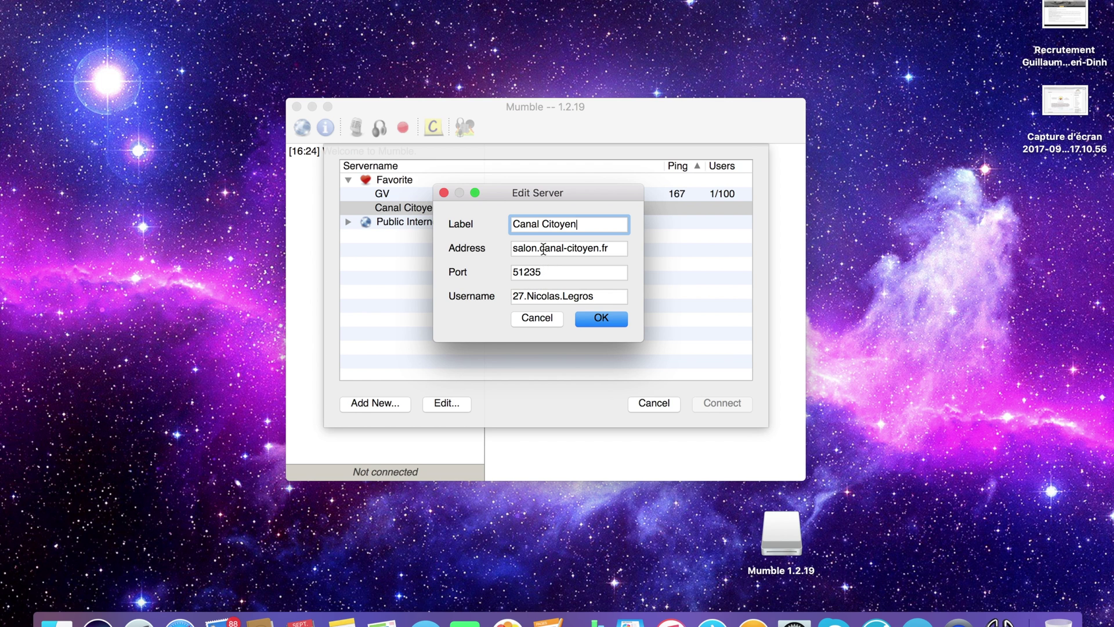
click(545, 316)
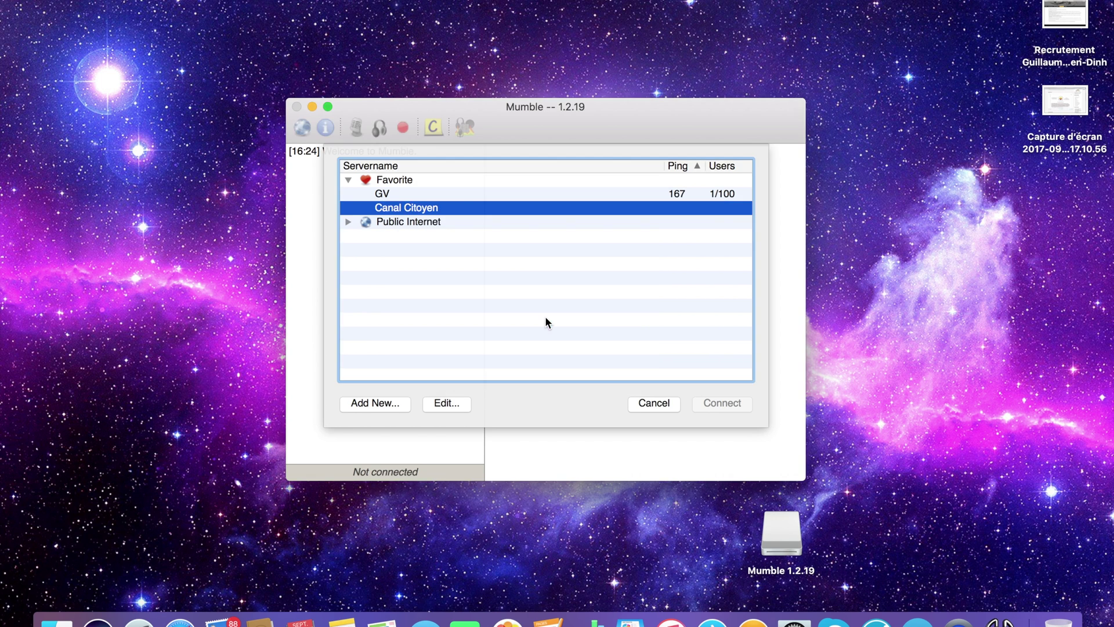
right_click(425, 210)
click(446, 216)
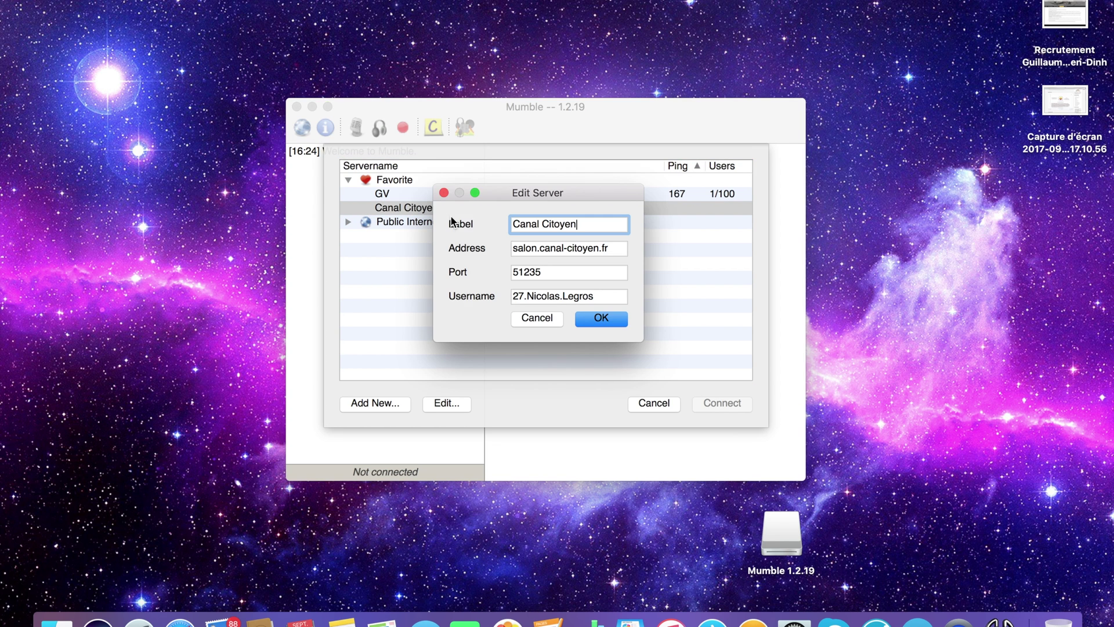
click(534, 316)
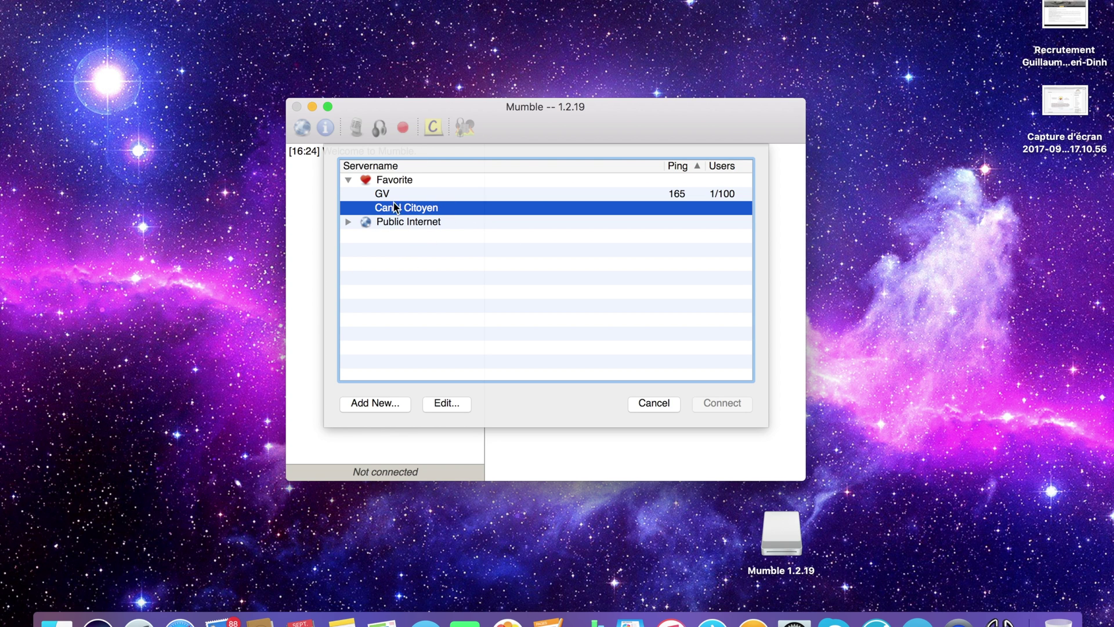
Add a new favourite labelled Canal Citoyen with address mn1.upmania.eu
mouse_move(460, 204)
click(376, 403)
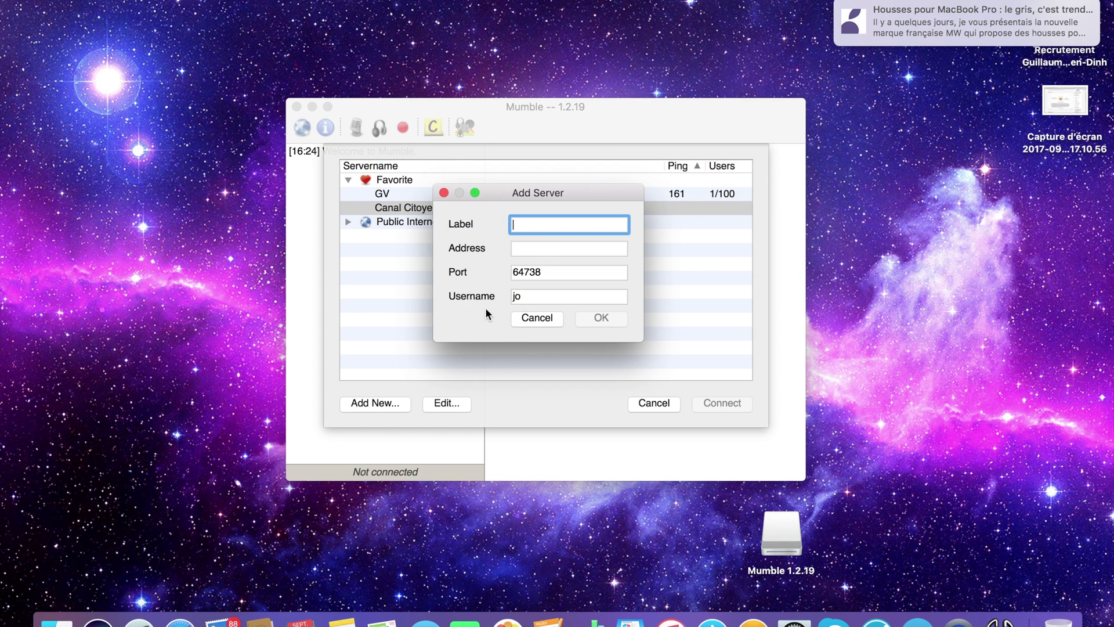
text(Canal Citoyen)
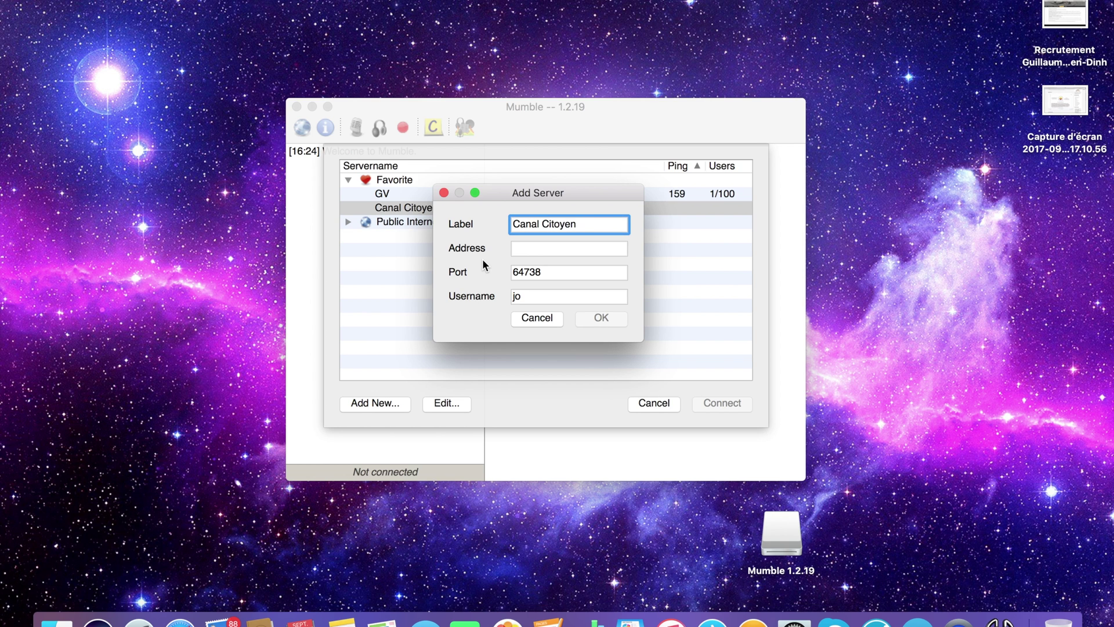
key(Tab)
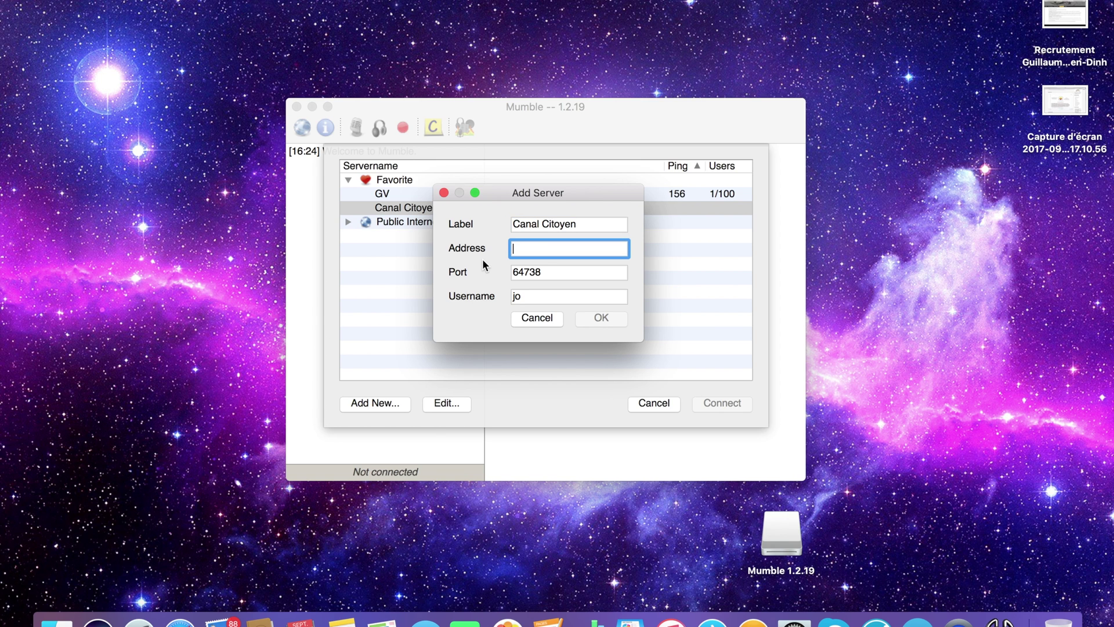
text(mn1)
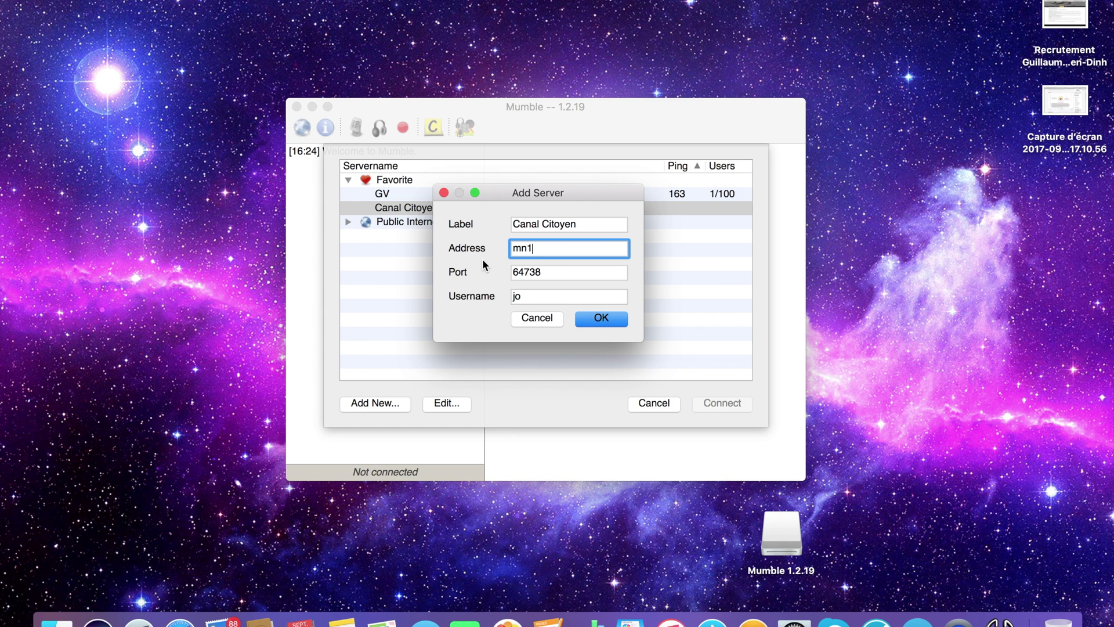
text(.)
text(upmania.eu)
Set port 51235, enter your username, and change the label to Canal Citoyen 1
key(Tab)
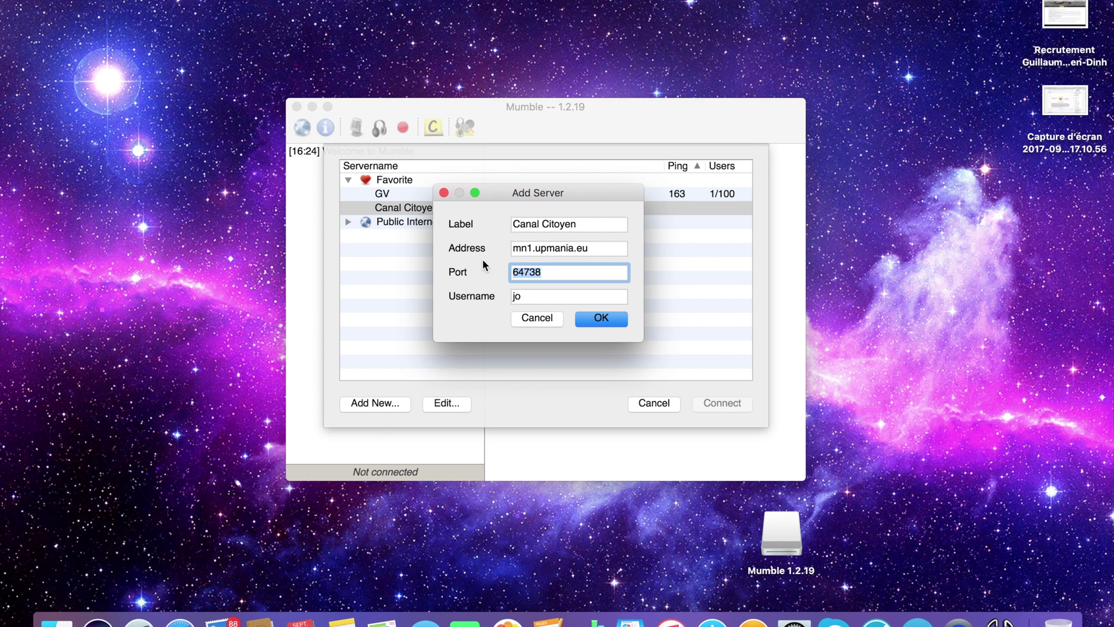
text(512)
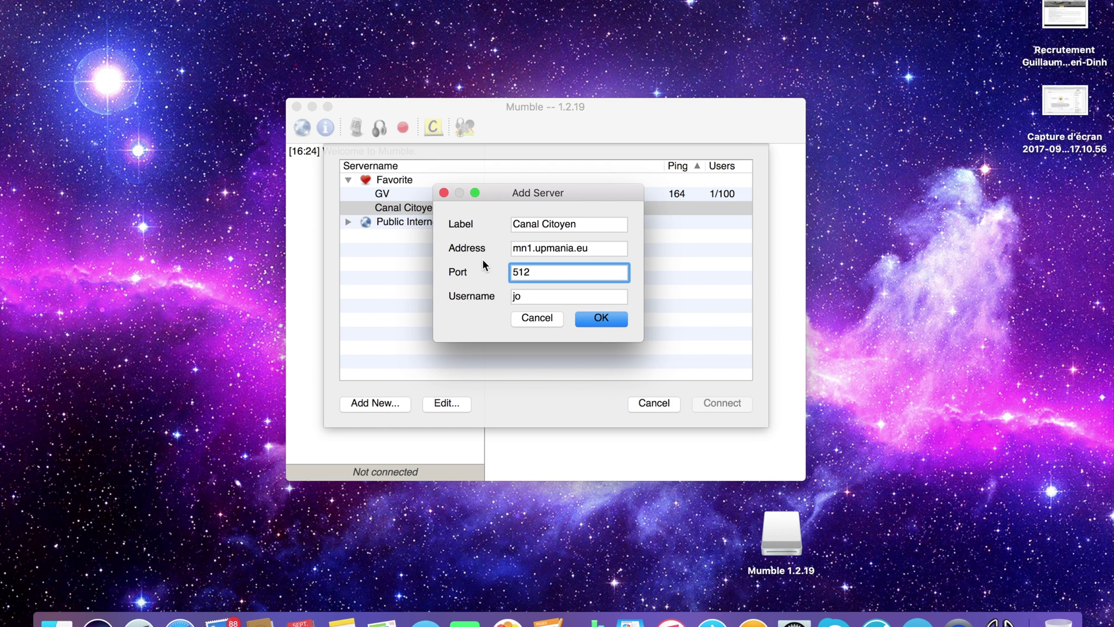
text(35)
key(Tab)
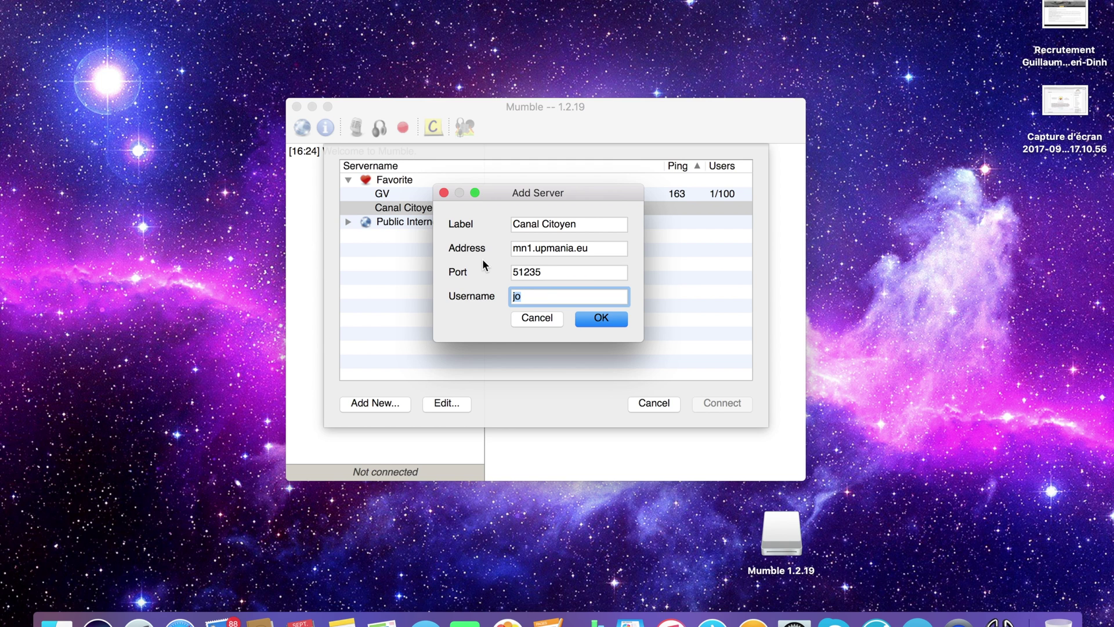
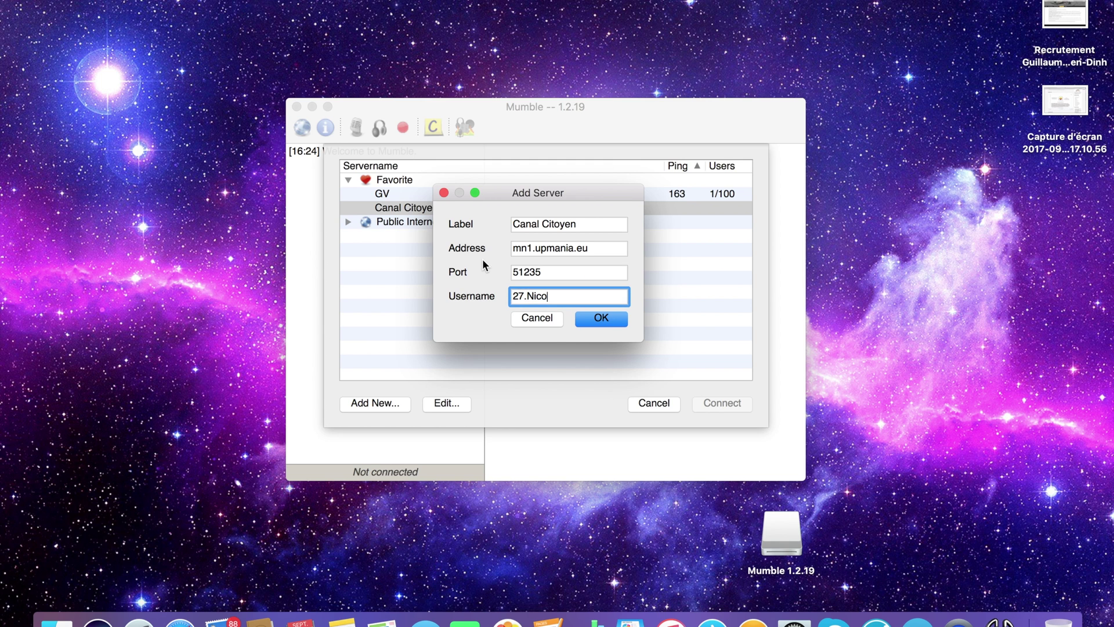
click(583, 227)
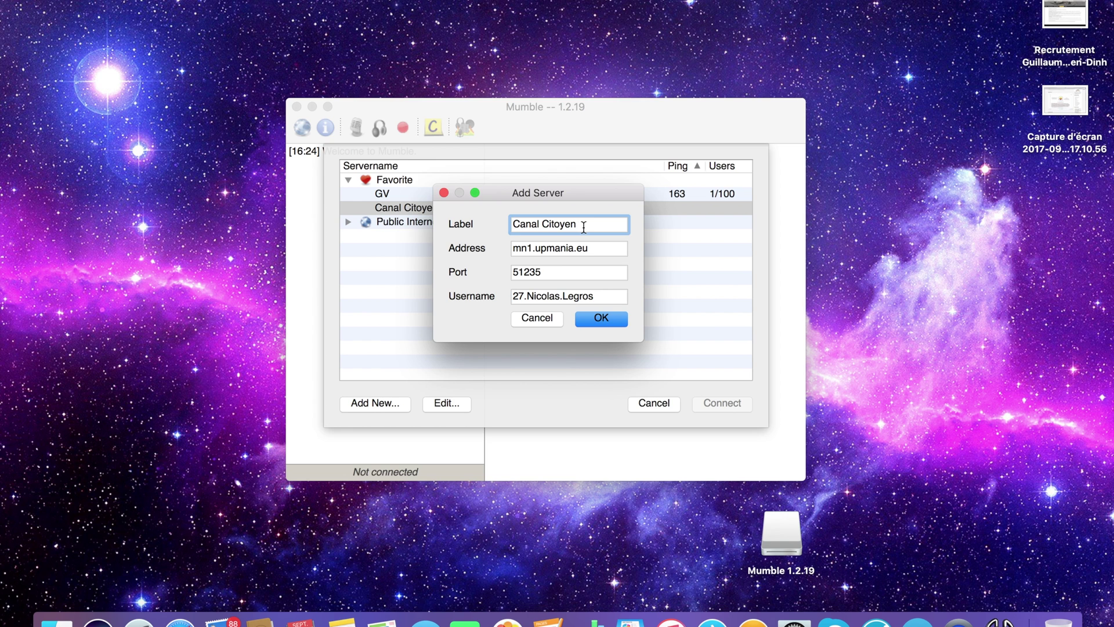
text(1)
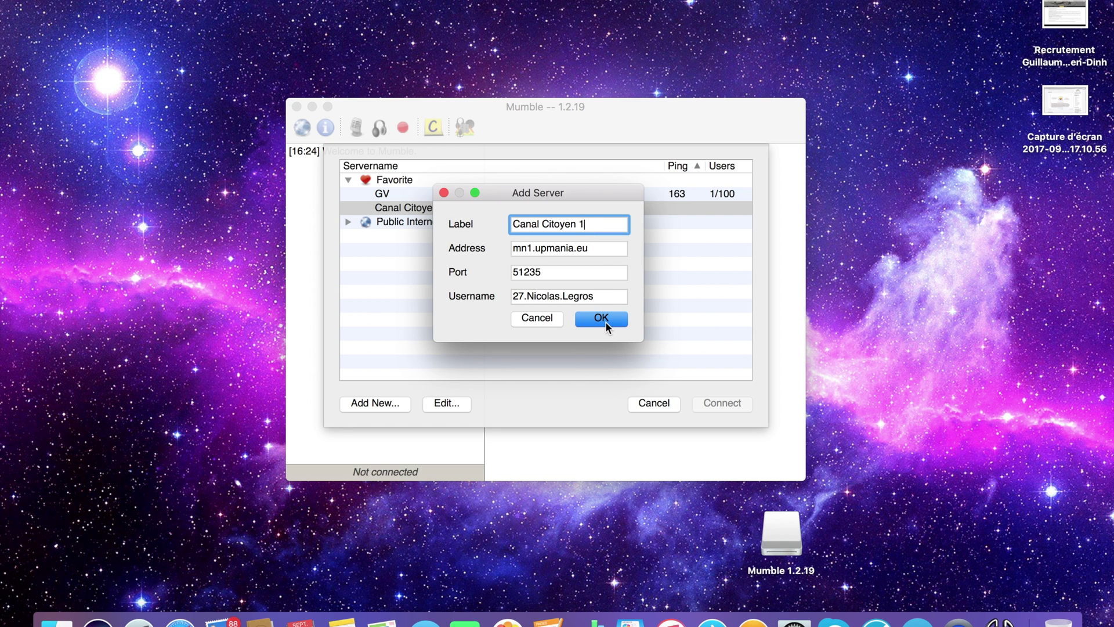
Save the Canal Citoyen 1 favourite and connect to it from the Favorite list
click(601, 319)
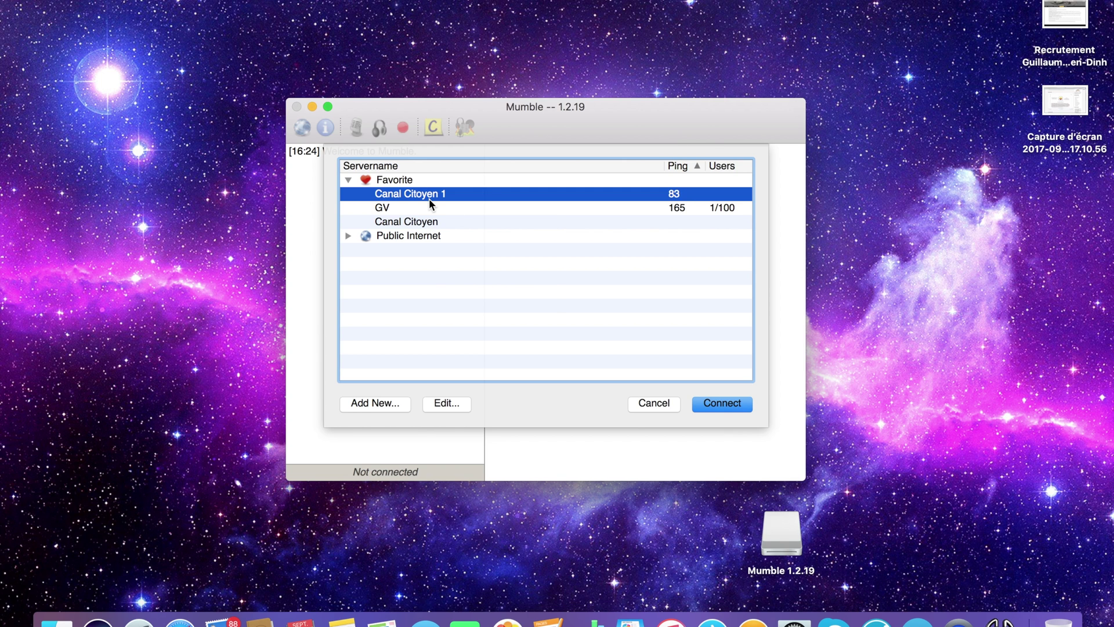
mouse_move(429, 199)
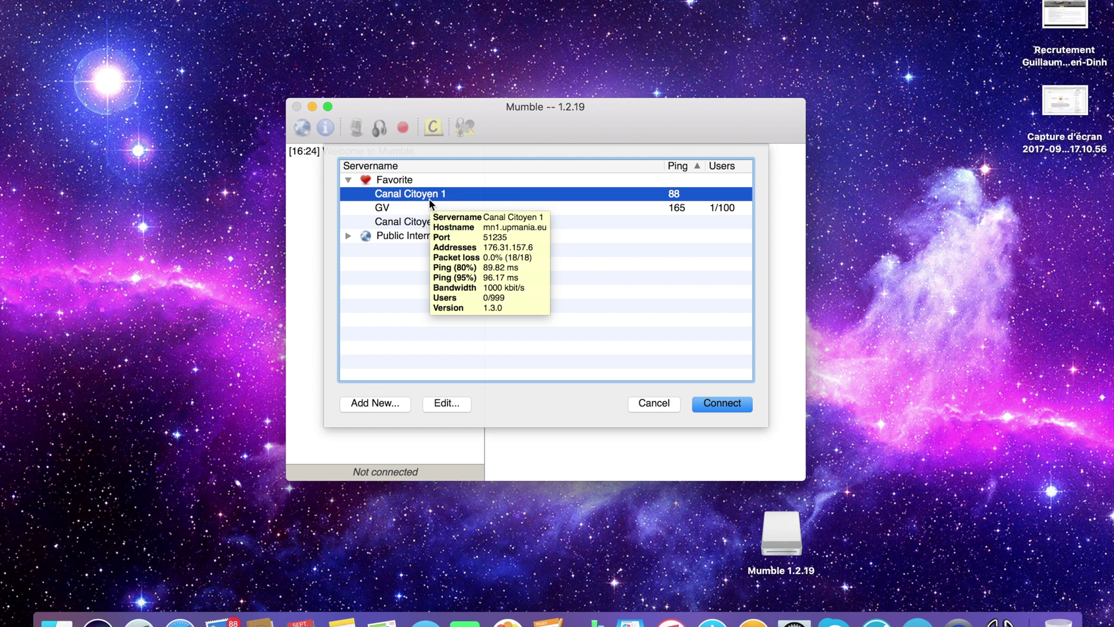
double_click(429, 198)
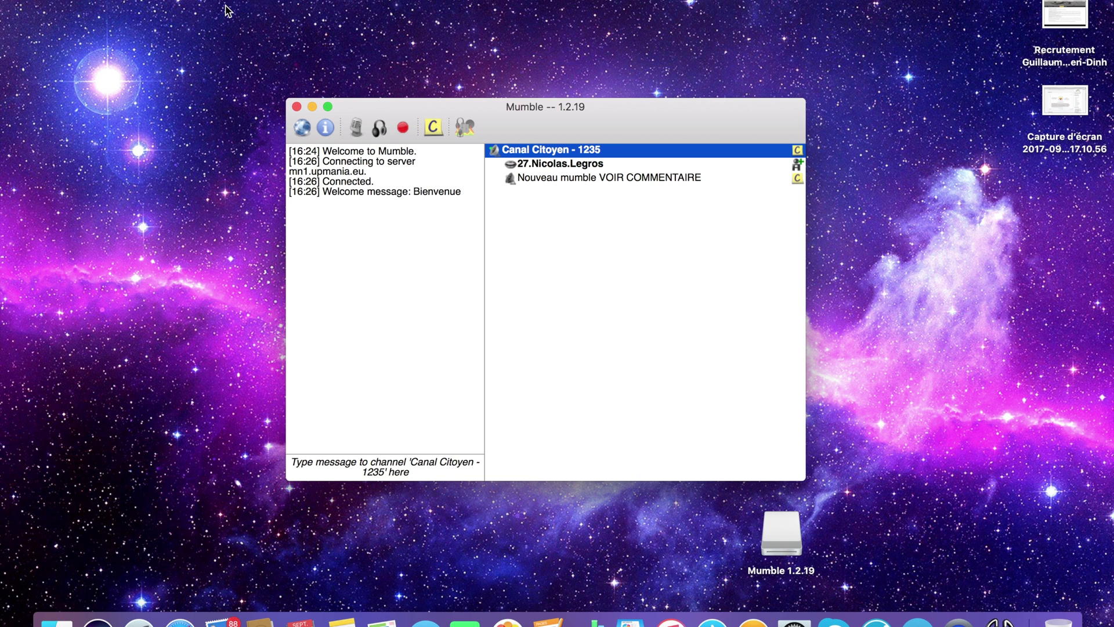
Browse the Mumble configuration menu without changing anything
click(199, 0)
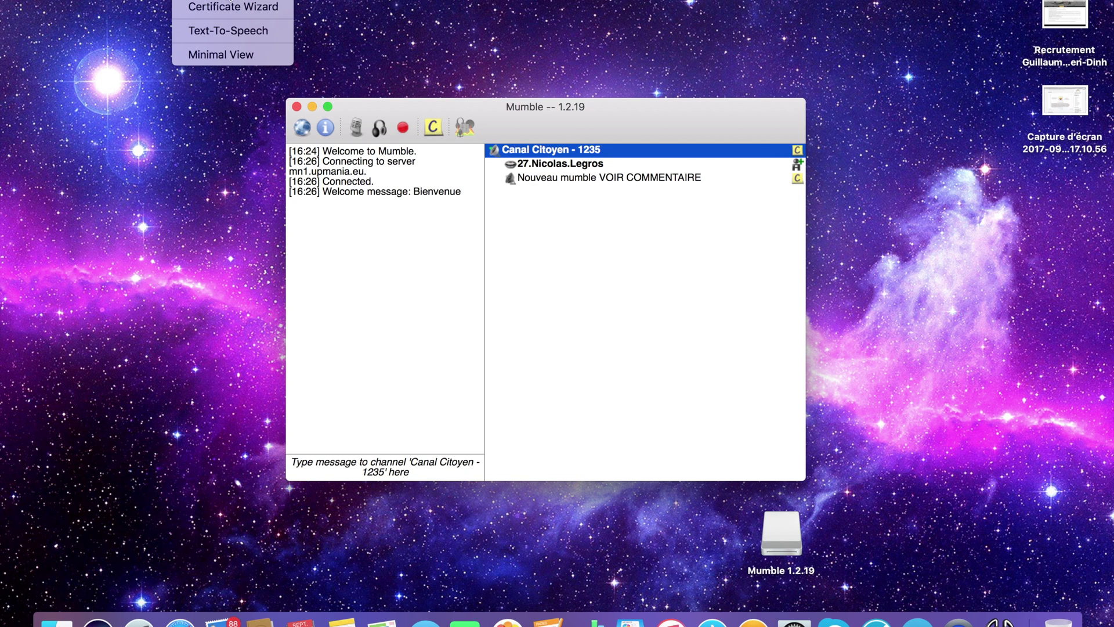
mouse_move(155, 0)
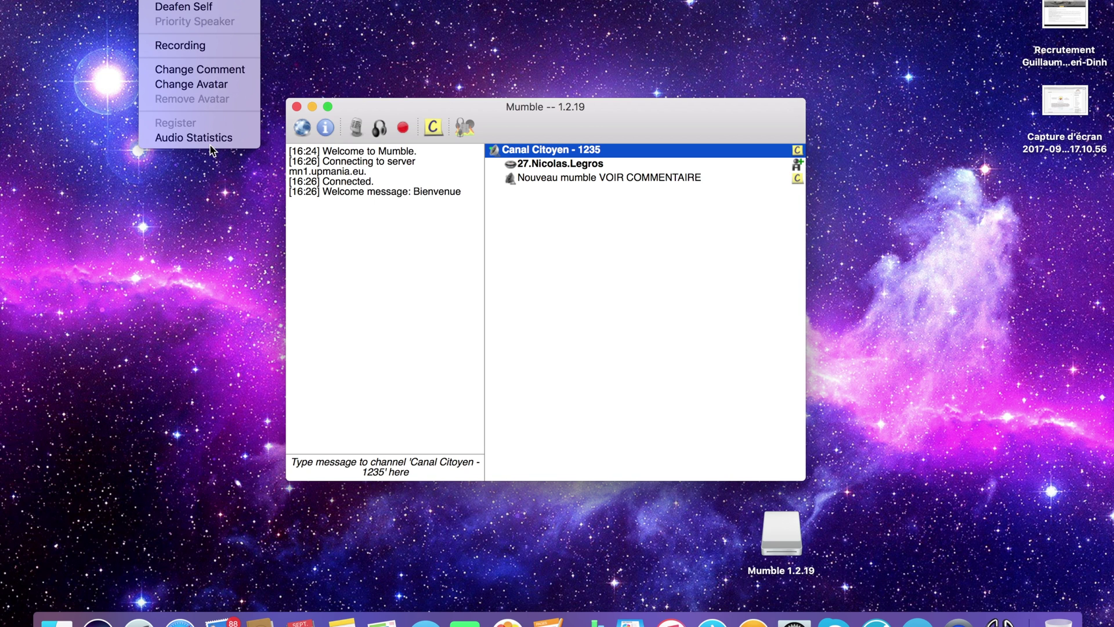
mouse_move(192, 0)
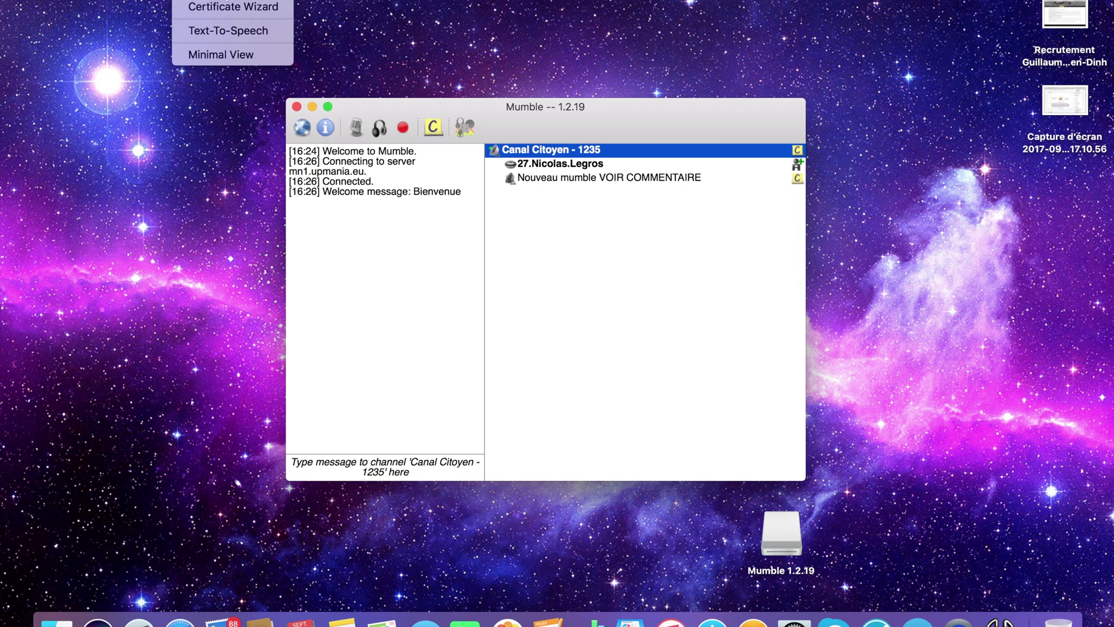
click(194, 0)
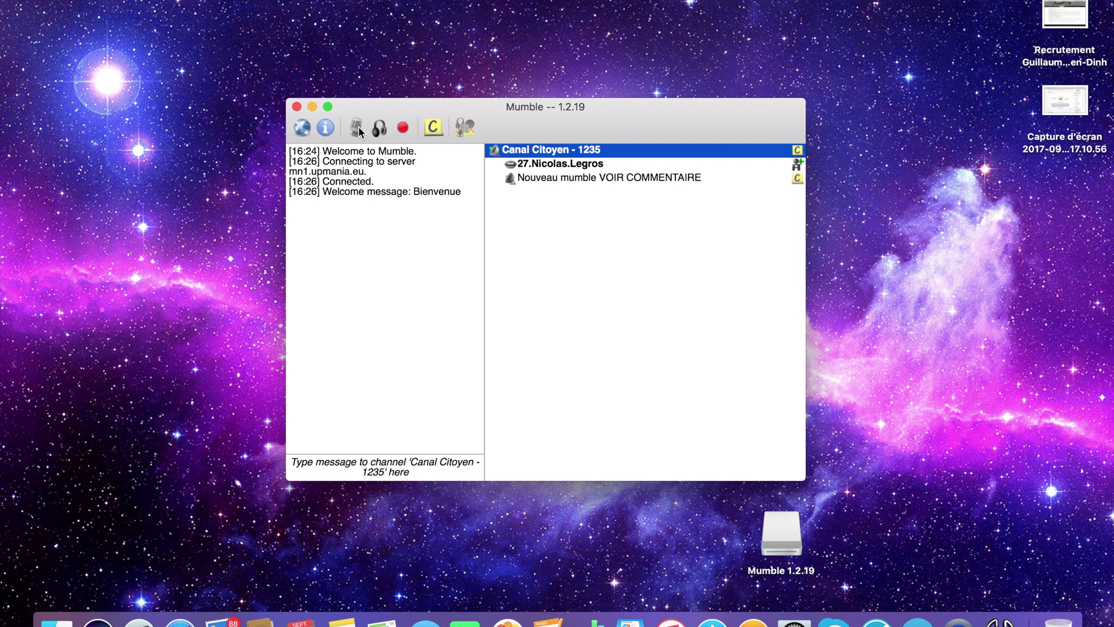
Close the server list to return to the channel, then mute and unmute your microphone
click(305, 130)
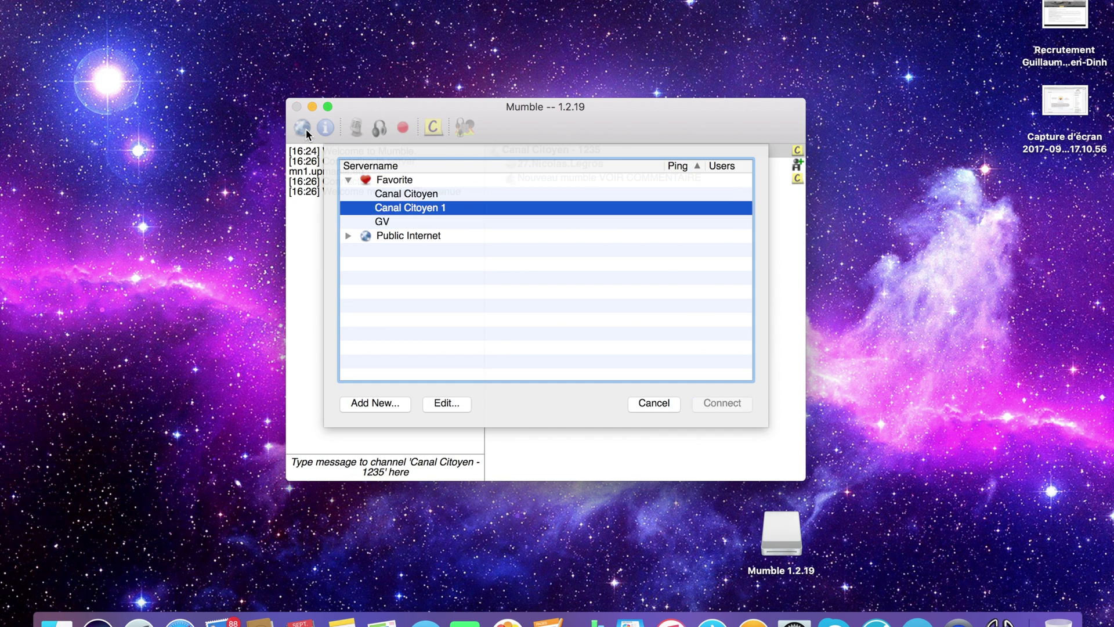
click(651, 404)
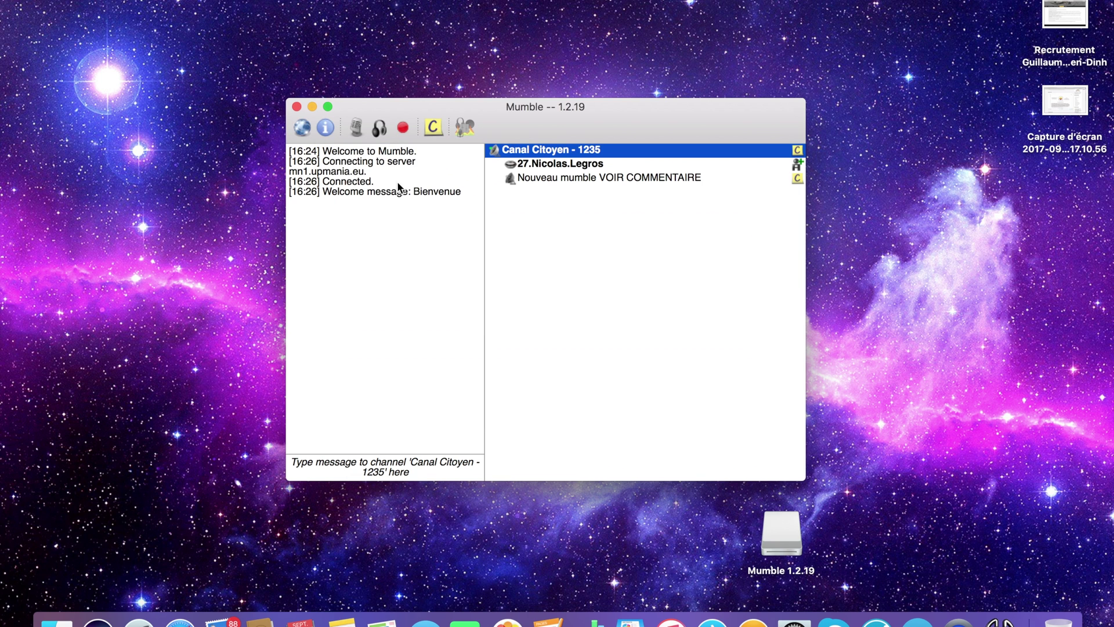
click(365, 128)
click(364, 127)
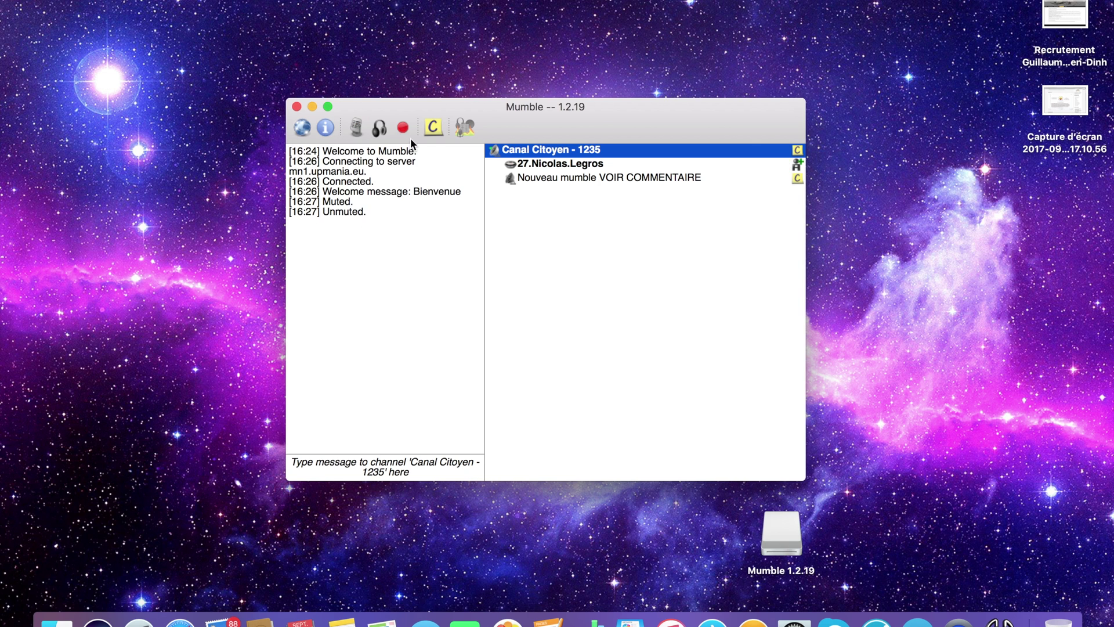
View the server connection details, then toggle mute and deafen on and off
click(325, 129)
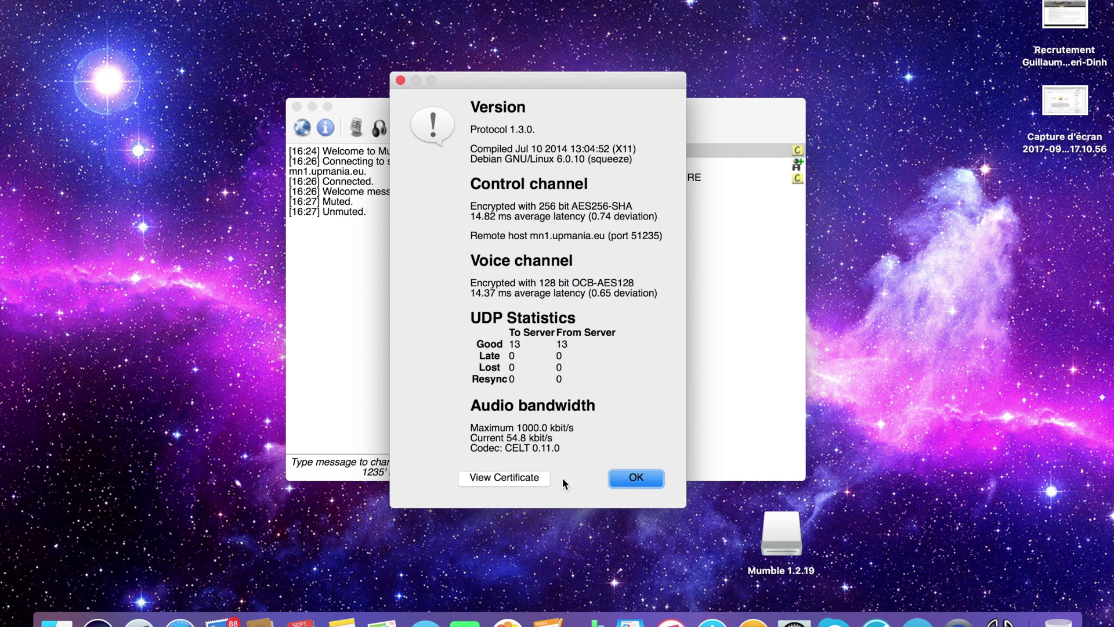
click(618, 478)
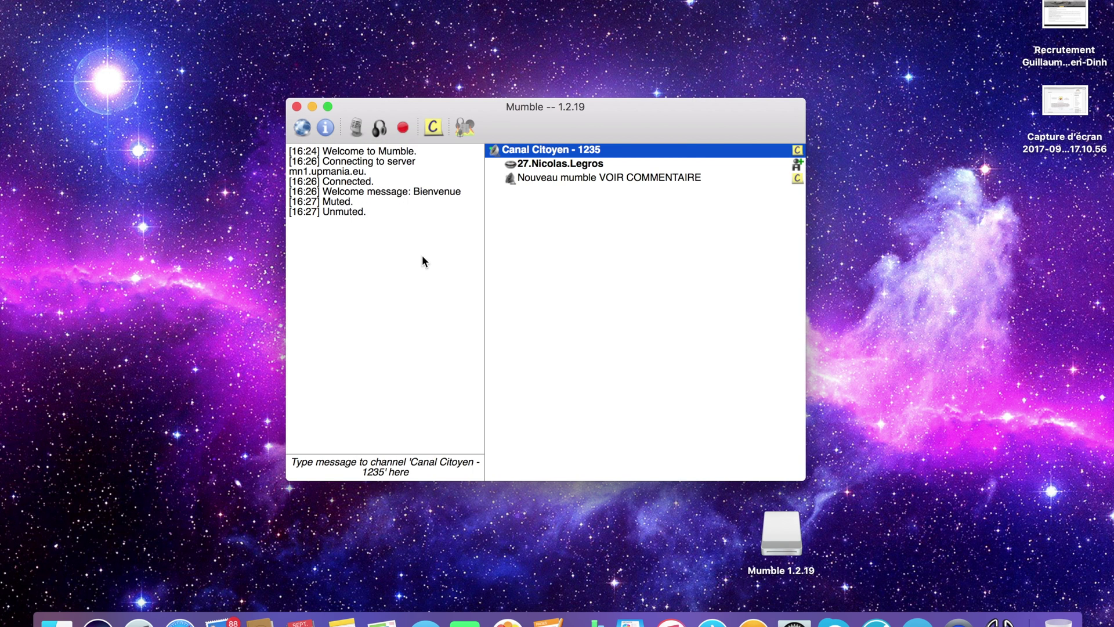
click(358, 129)
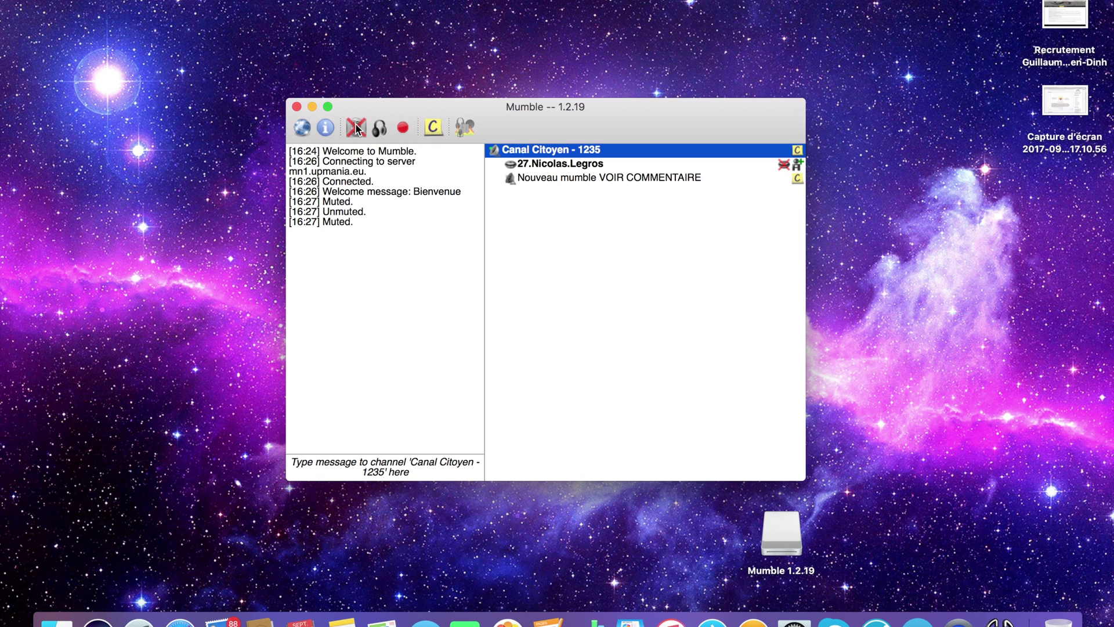
click(356, 126)
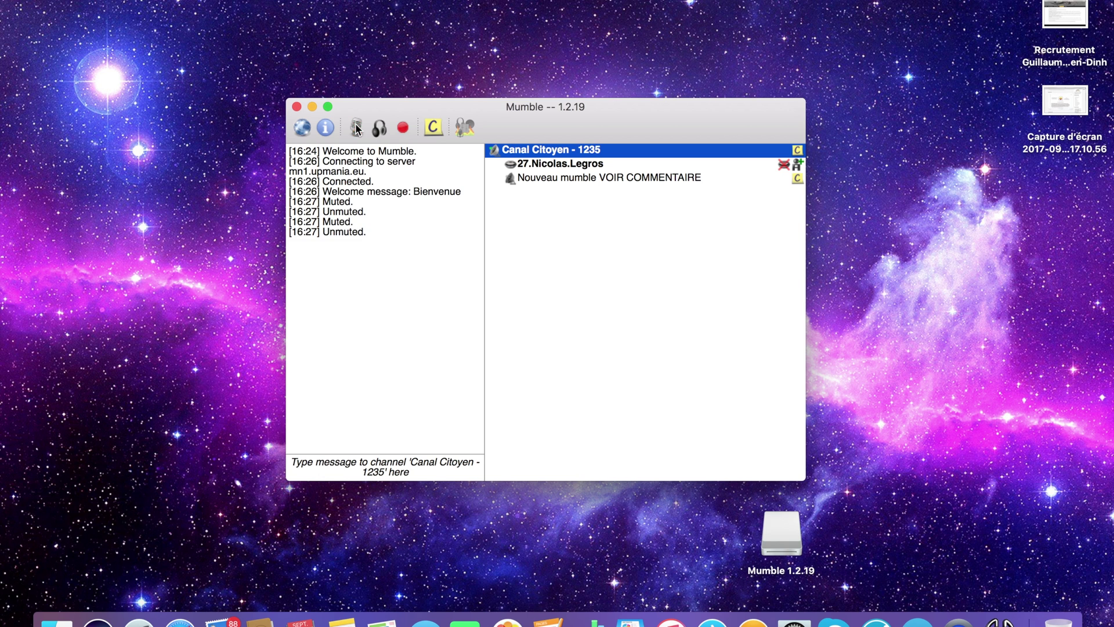
click(381, 137)
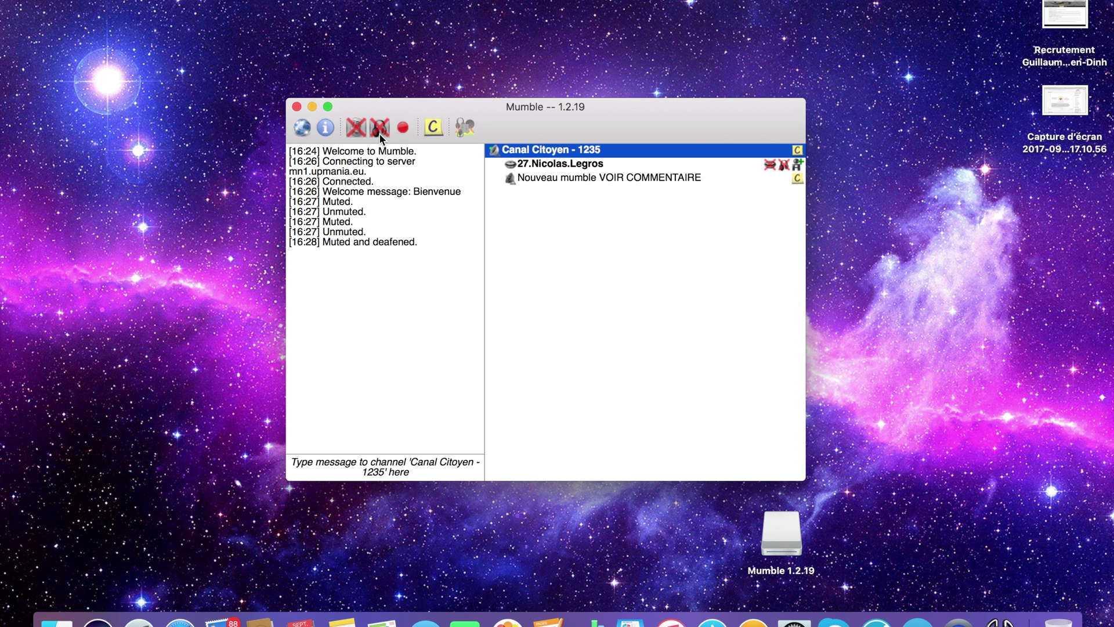
click(380, 134)
Enter hello as your user comment, then open the Audio Input settings
click(433, 129)
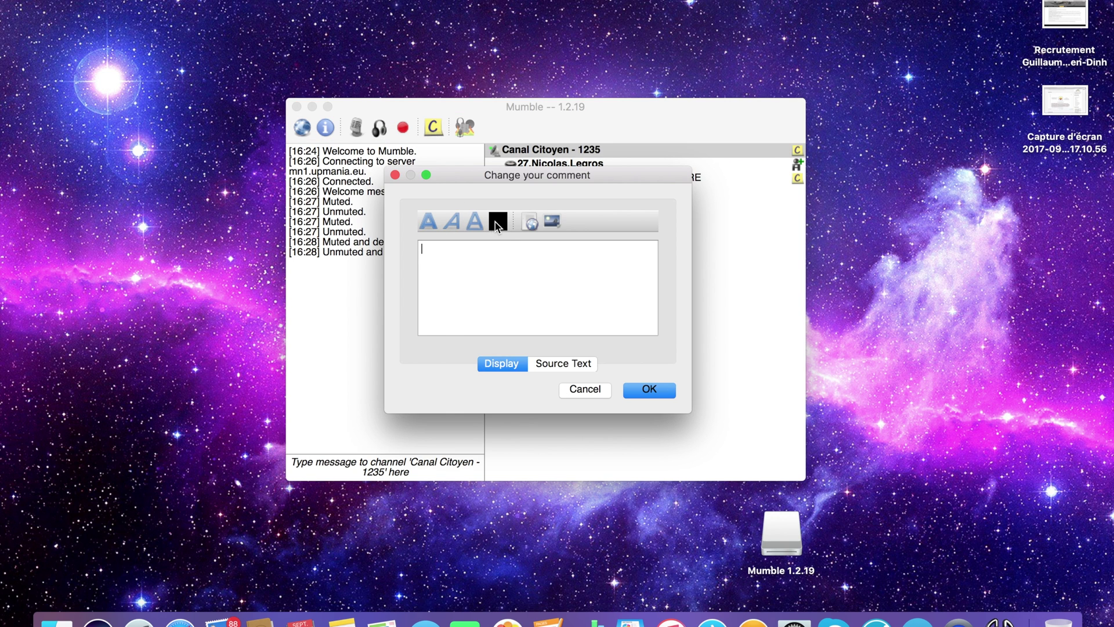
click(563, 366)
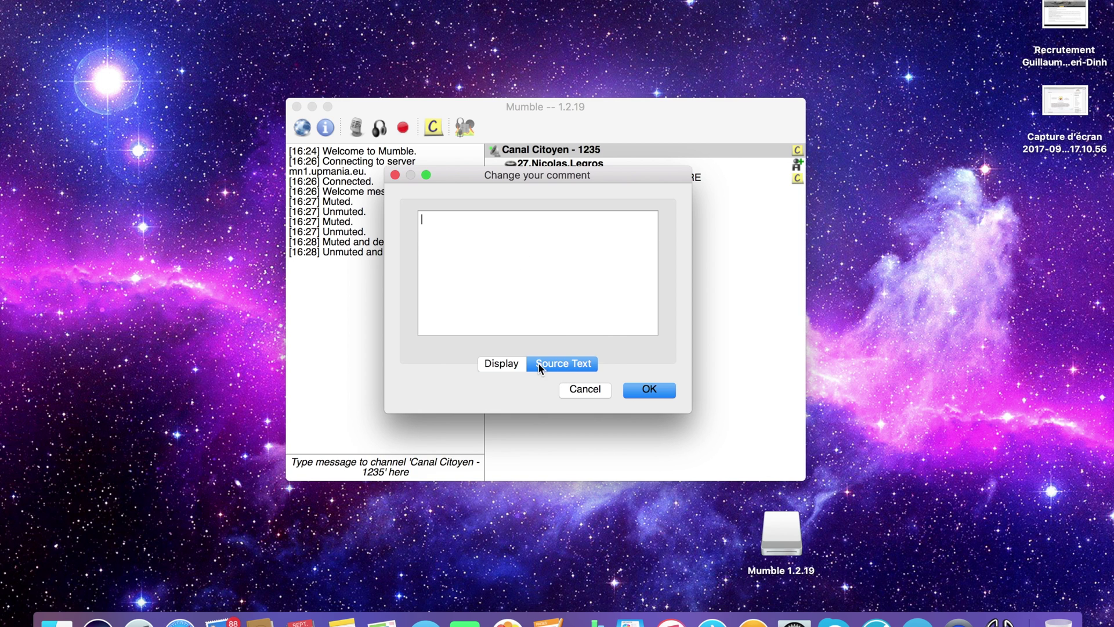
click(503, 364)
text(hello)
click(646, 390)
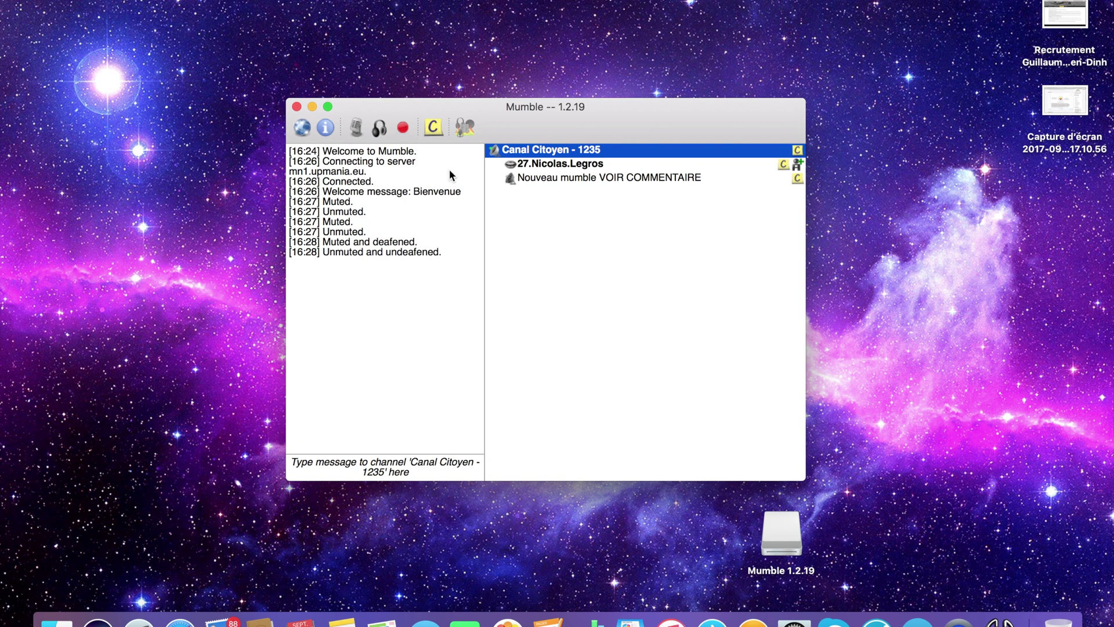
click(464, 127)
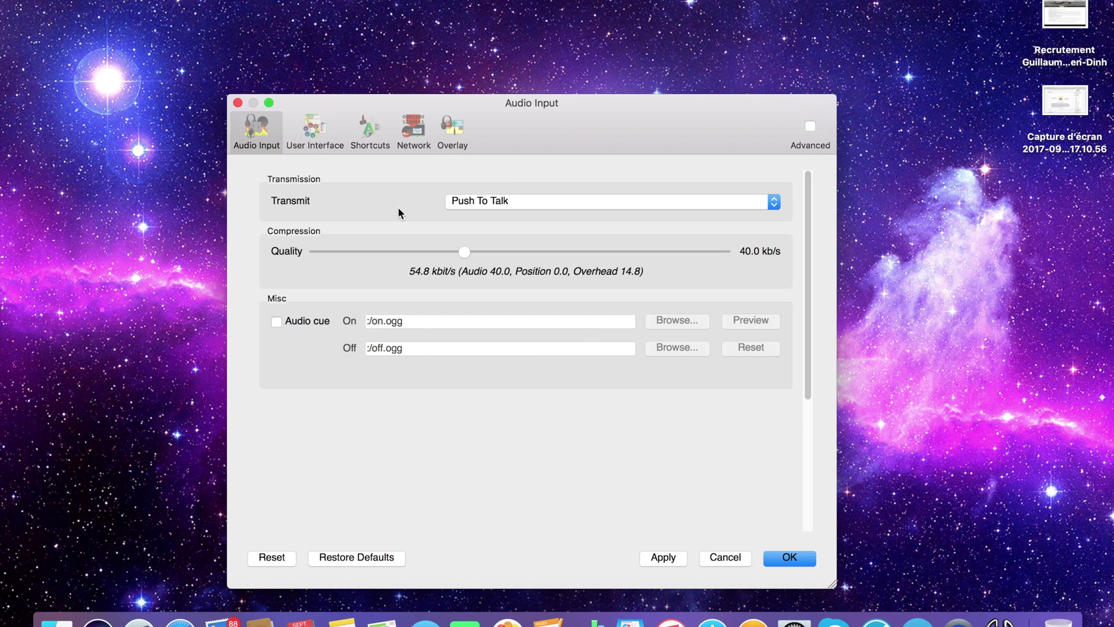
Check the transmit modes keeping Push To Talk, then go to the User Interface page
click(463, 202)
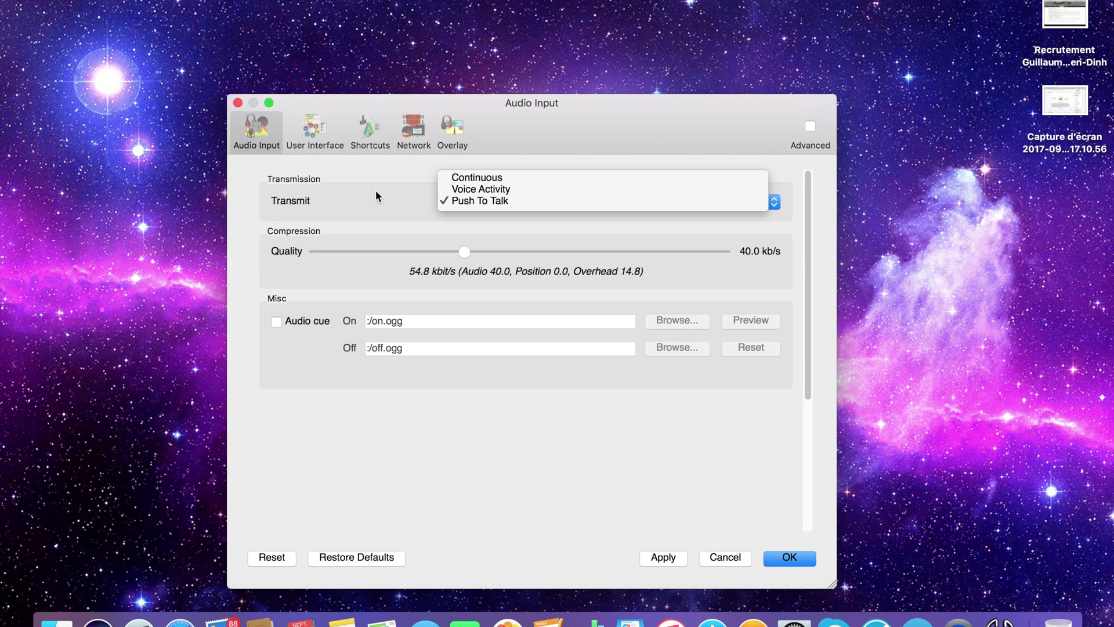
click(421, 200)
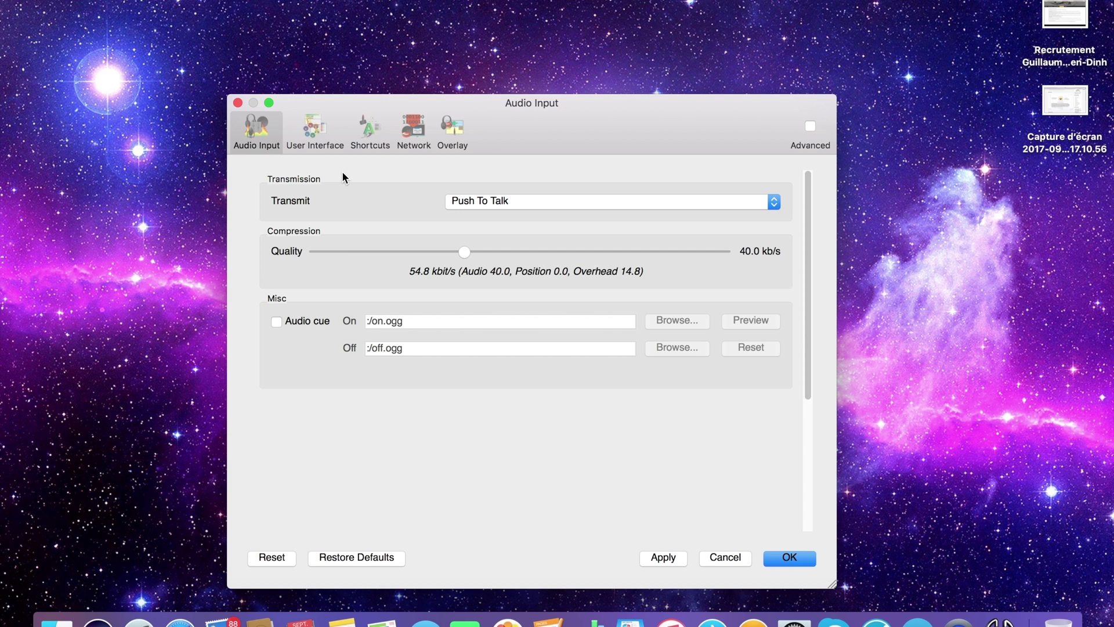
click(307, 145)
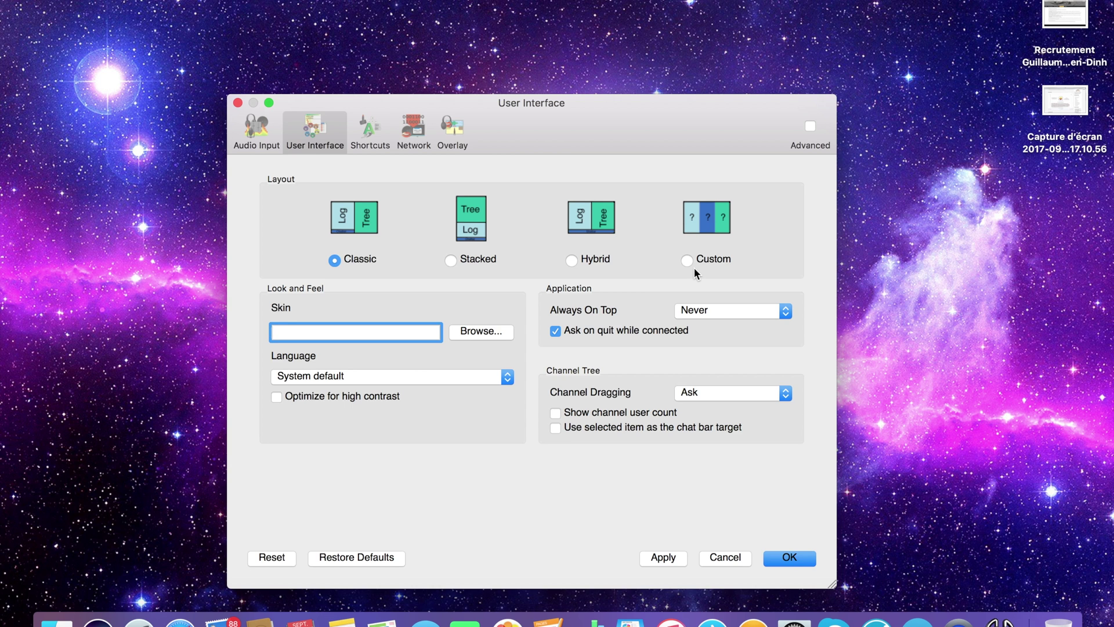
Apply fr as the interface language and move to the Shortcuts page
click(394, 378)
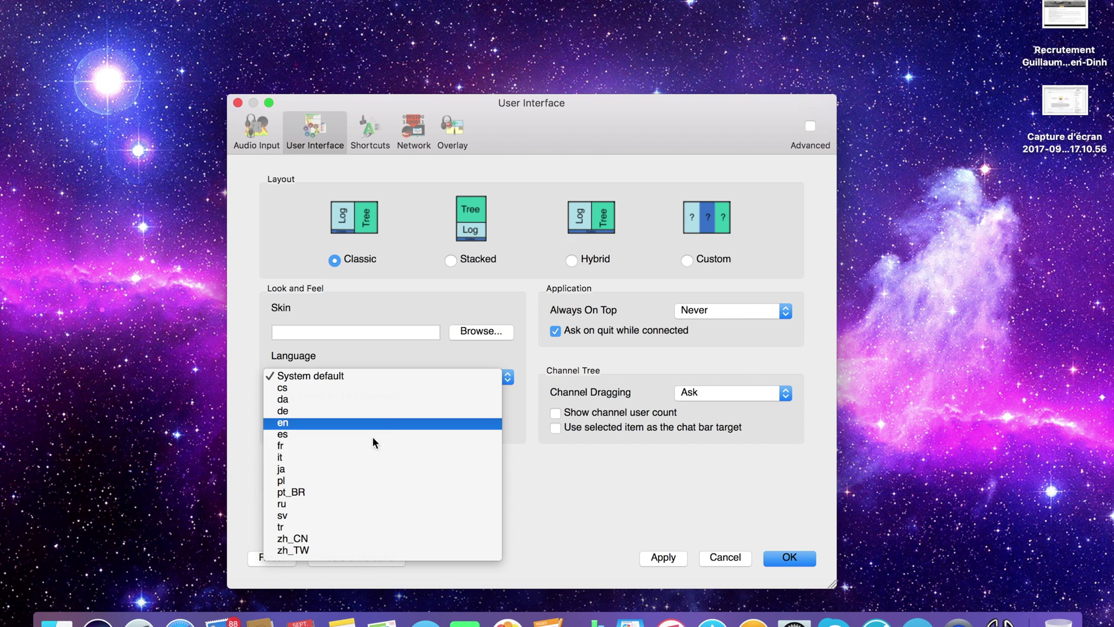
click(318, 447)
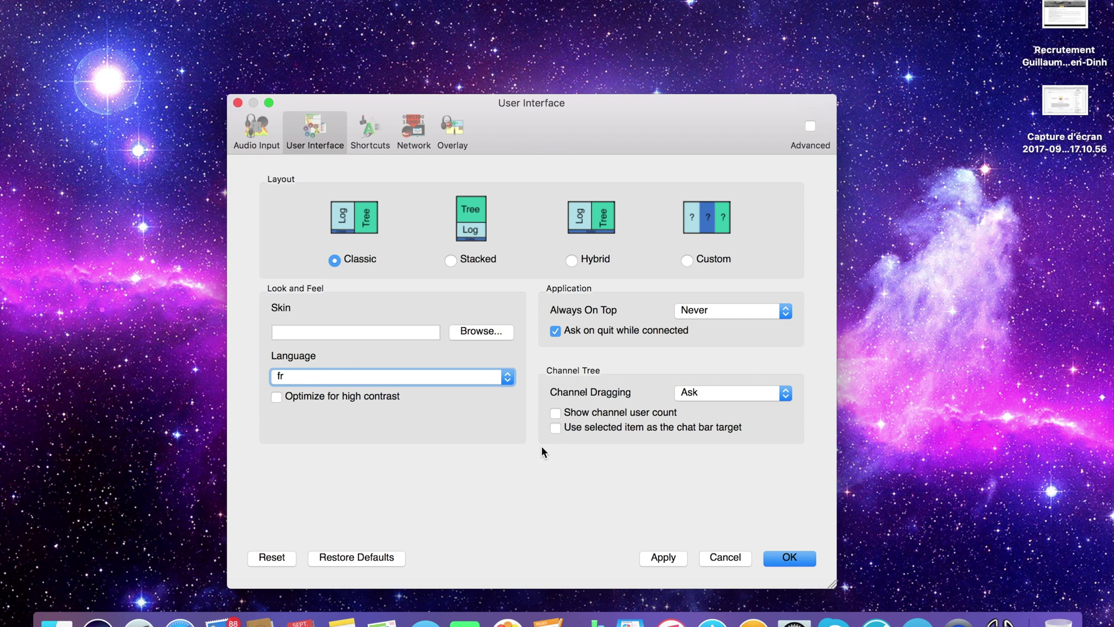
click(658, 558)
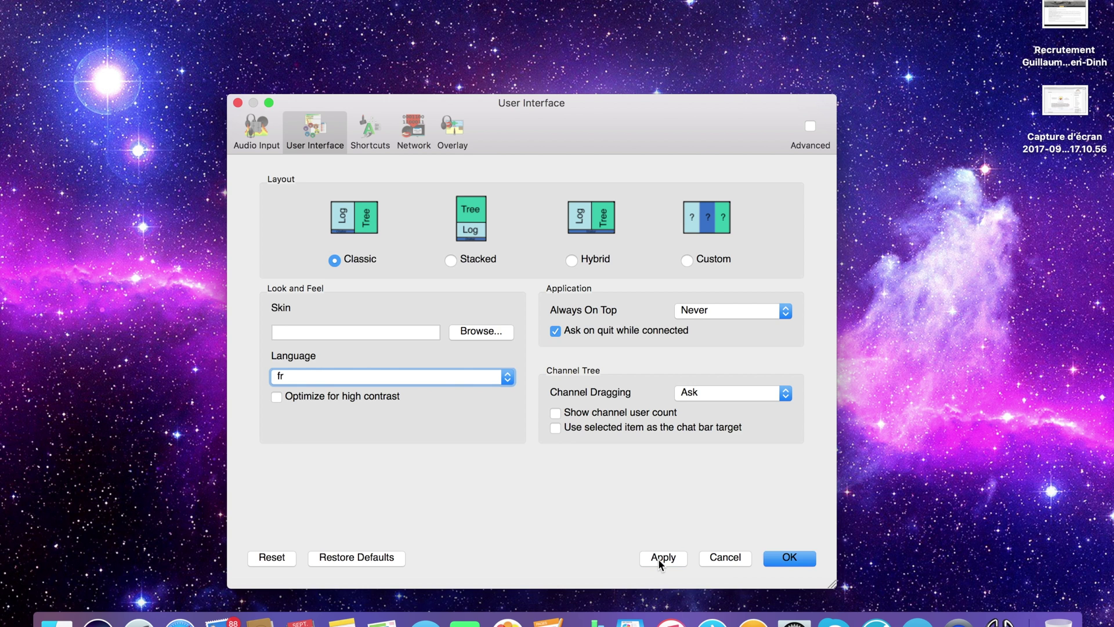
click(366, 132)
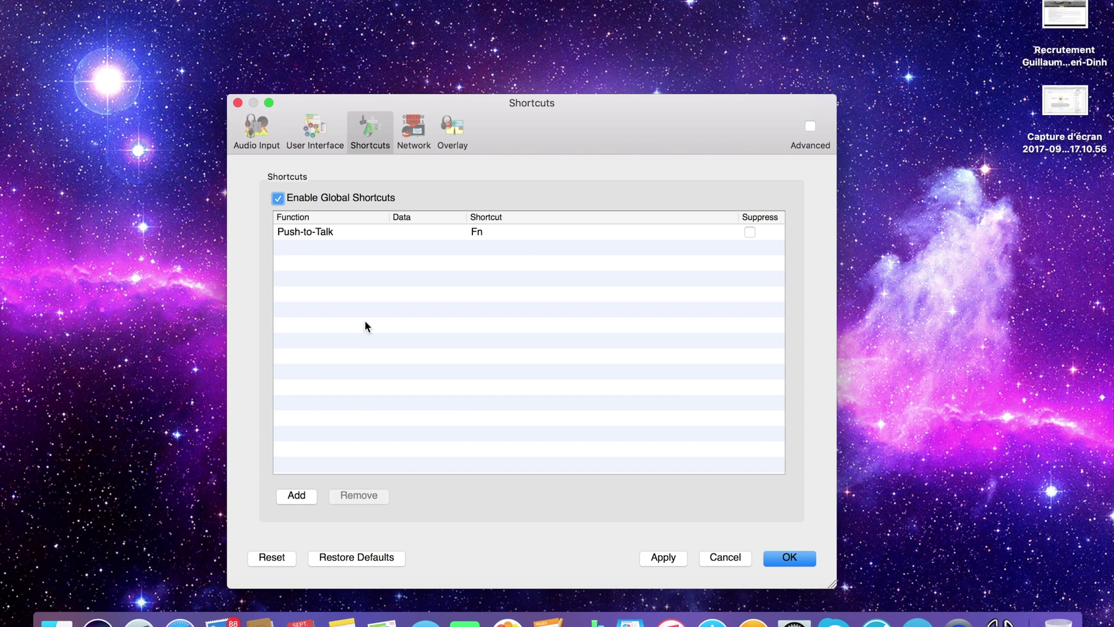
Inspect the Push-to-Talk shortcut without changing it, then go to the Network page
double_click(357, 231)
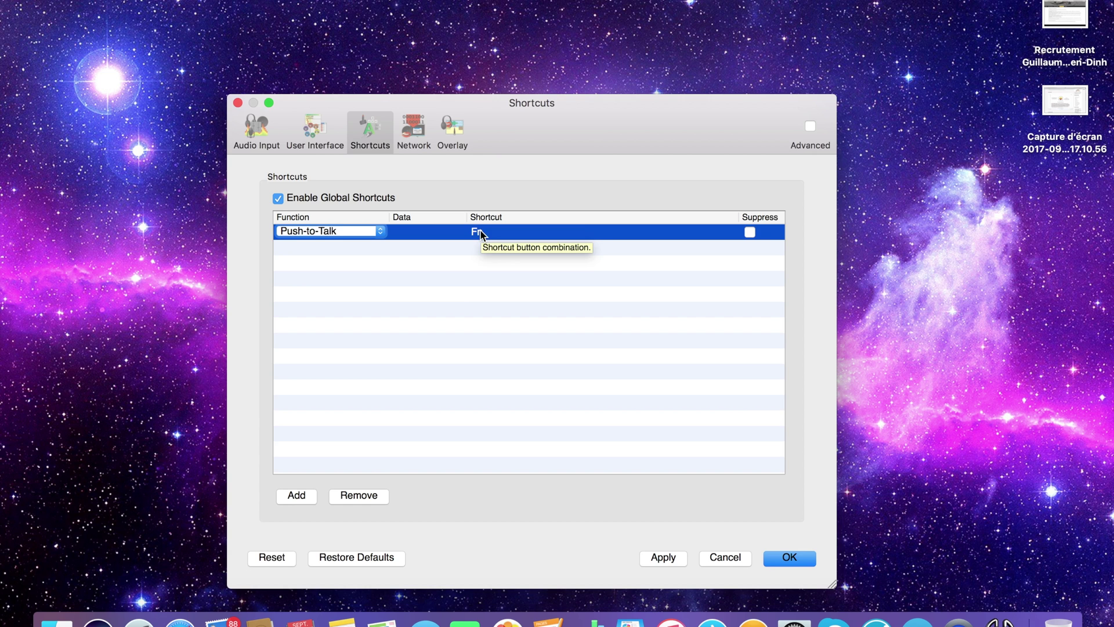
click(452, 296)
click(415, 134)
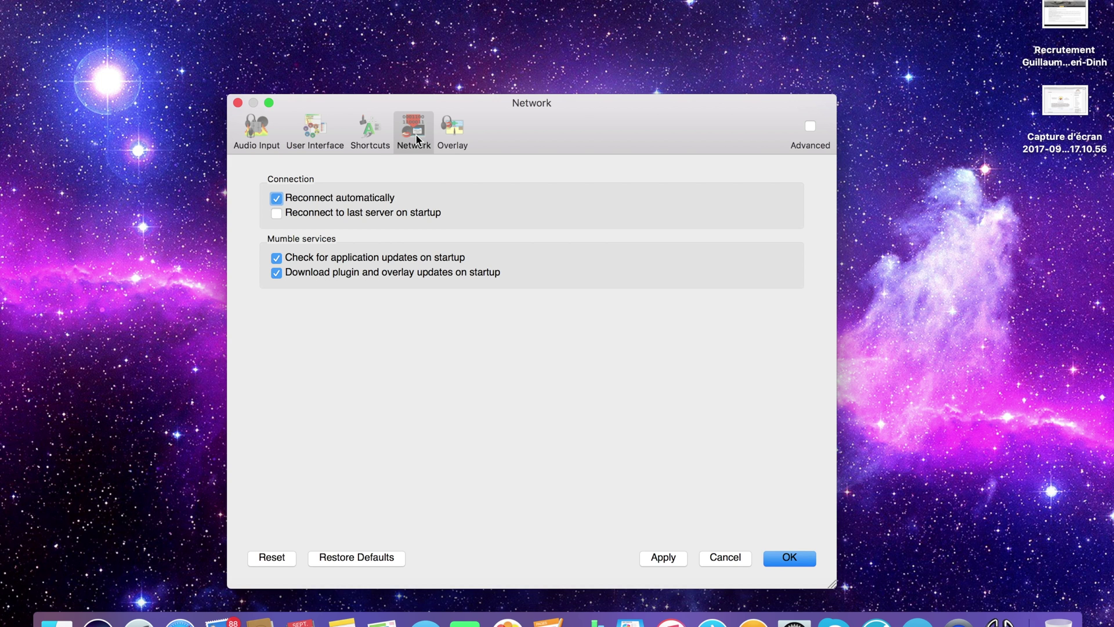
Review the Overlay page, pass through User Interface and Audio Input, then confirm settings with OK
click(447, 142)
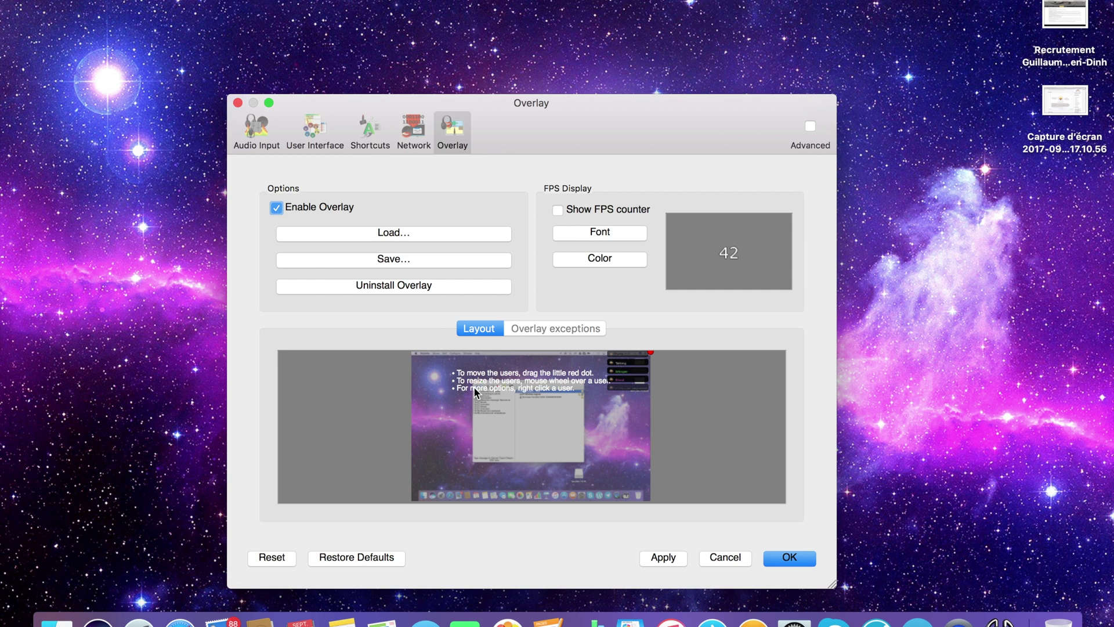
click(302, 133)
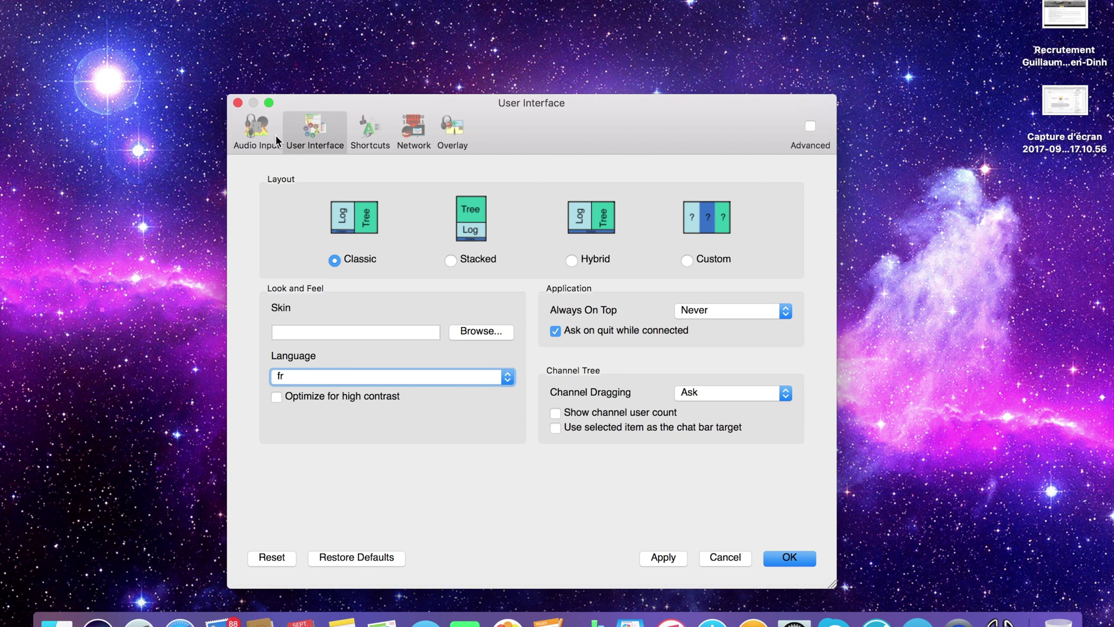
click(259, 138)
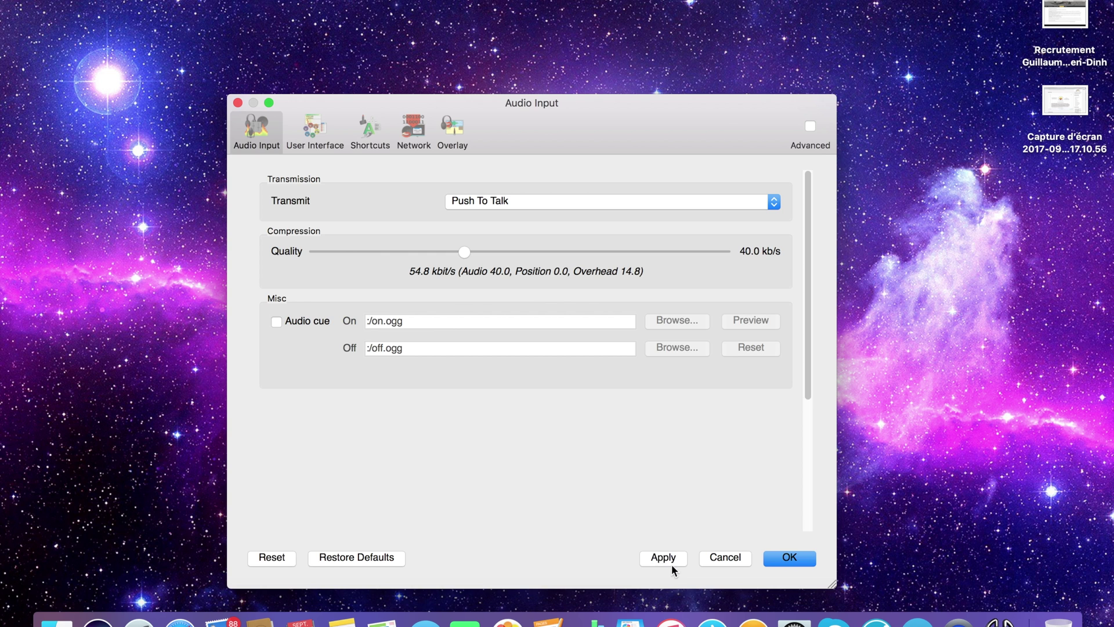
click(786, 561)
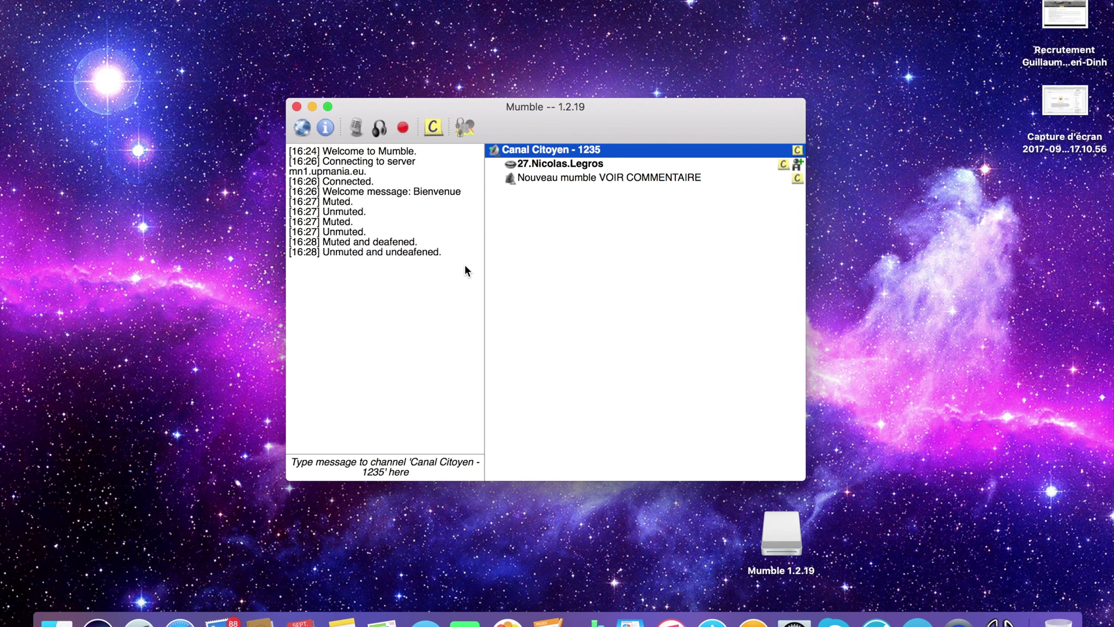
Start the Audio Wizard from the Configure menu
click(201, 0)
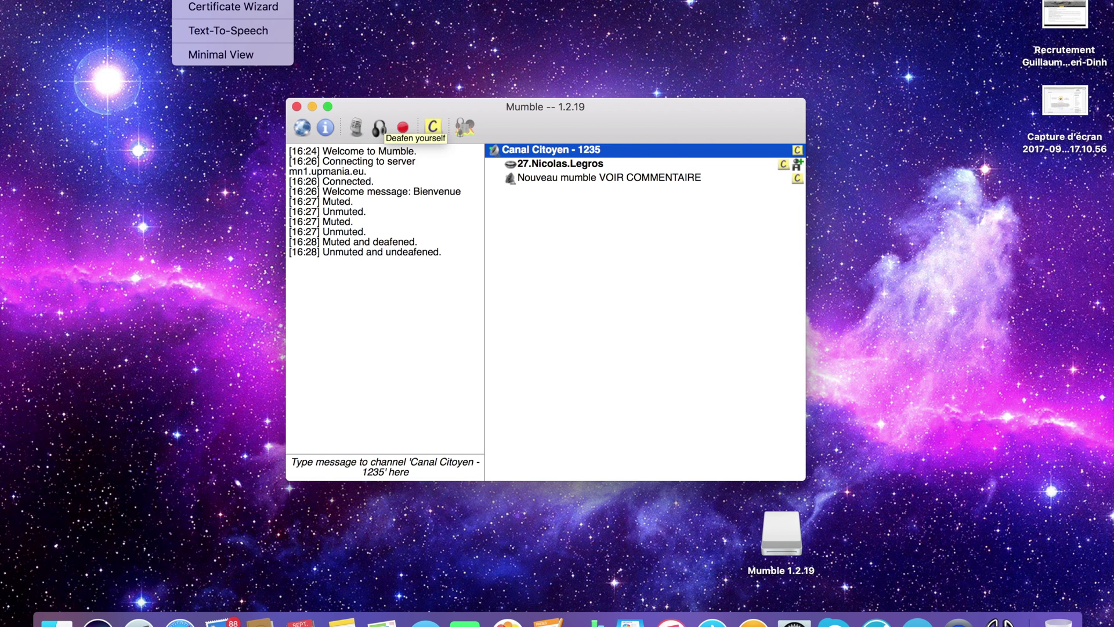
click(210, 2)
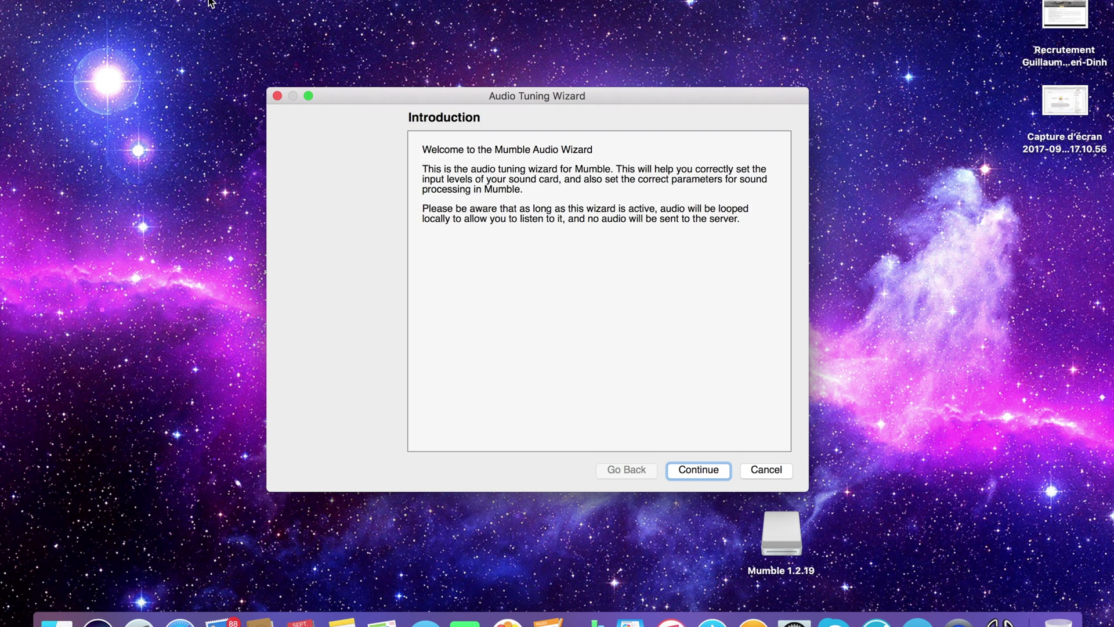
Advance to device selection and try Default Device for both input and output
click(699, 471)
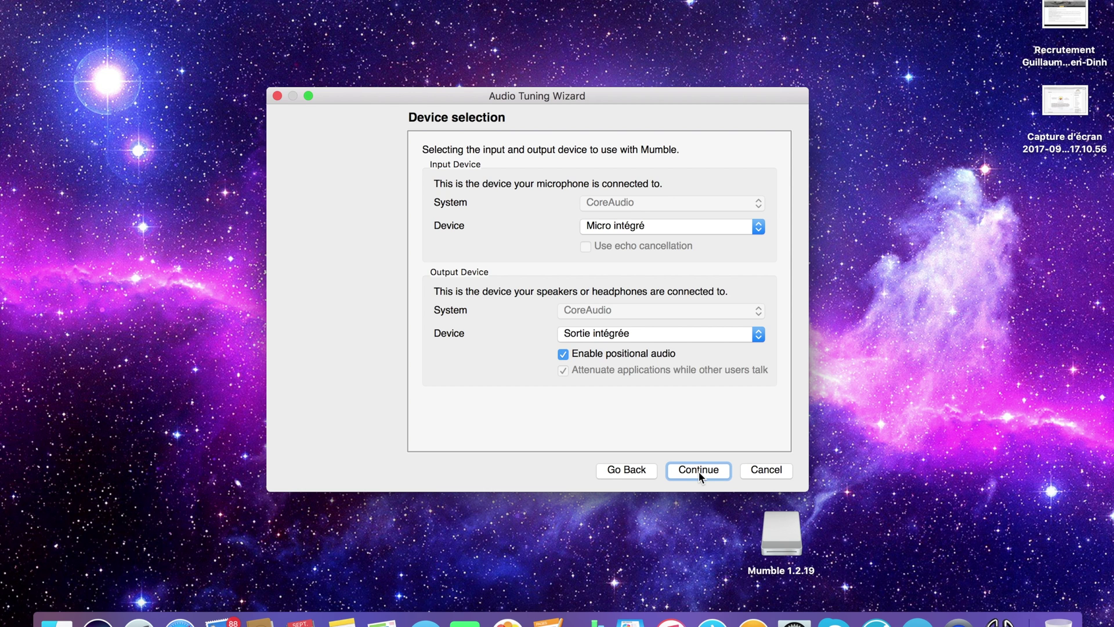
click(640, 229)
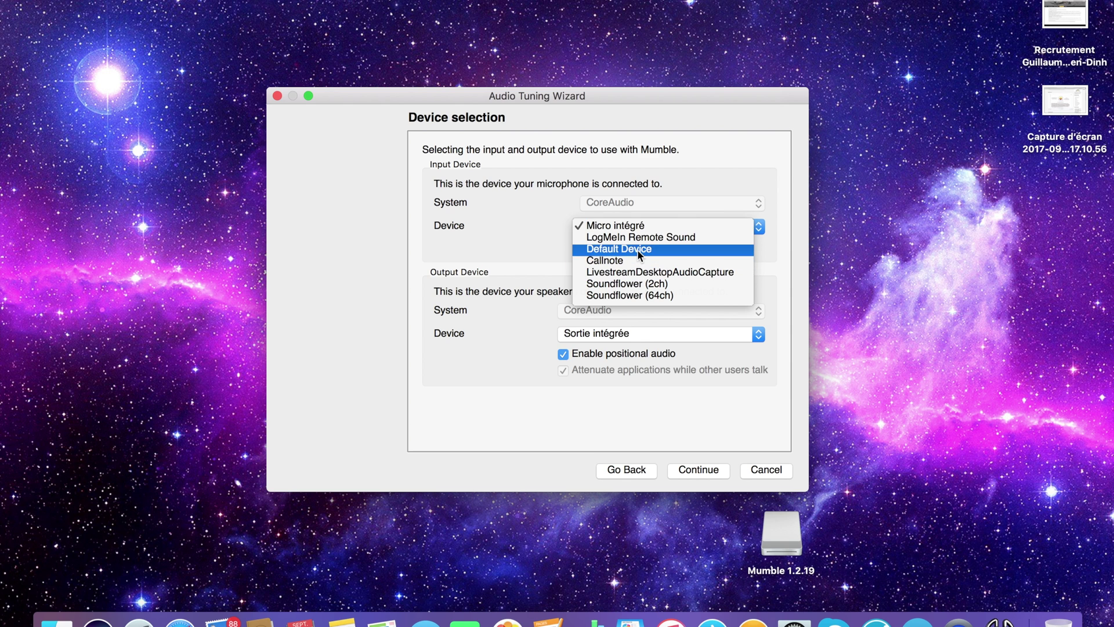
click(636, 249)
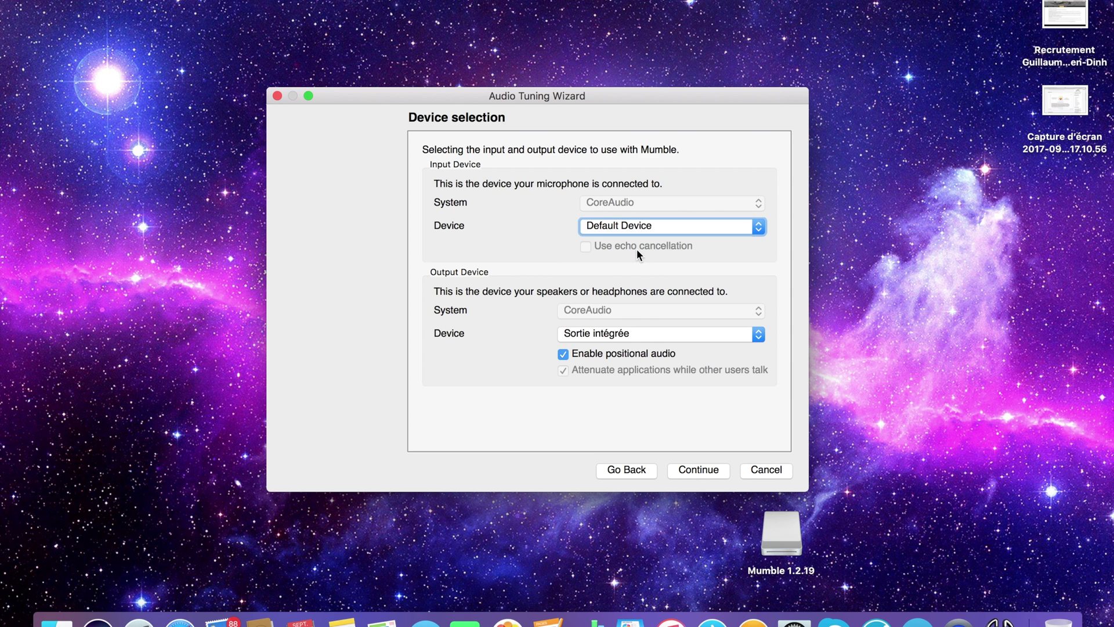
click(630, 334)
click(631, 356)
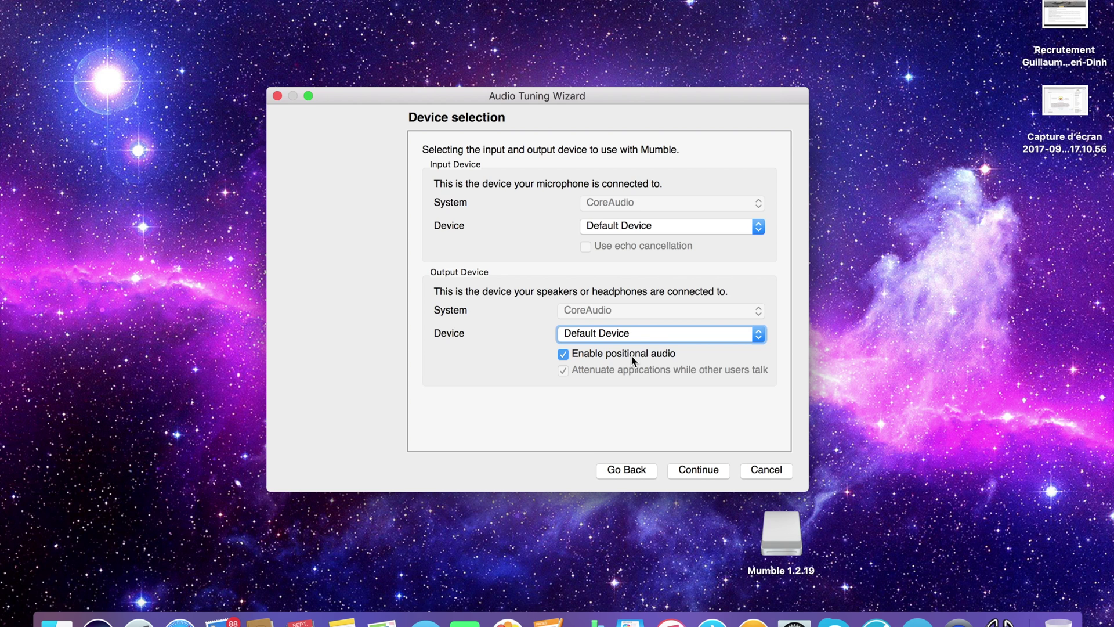
key(XF86AudioLowerVolume)
key(XF86AudioLowerVolume)
key(XF86AudioLowerVolume)
key(XF86AudioLowerVolume)
key(XF86AudioRaiseVolume)
key(XF86AudioRaiseVolume)
key(XF86AudioLowerVolume)
key(XF86AudioLowerVolume)
Set the input back to Micro intégré and the output back to Sortie intégrée
click(612, 225)
click(615, 202)
click(611, 334)
click(610, 333)
click(577, 333)
click(580, 310)
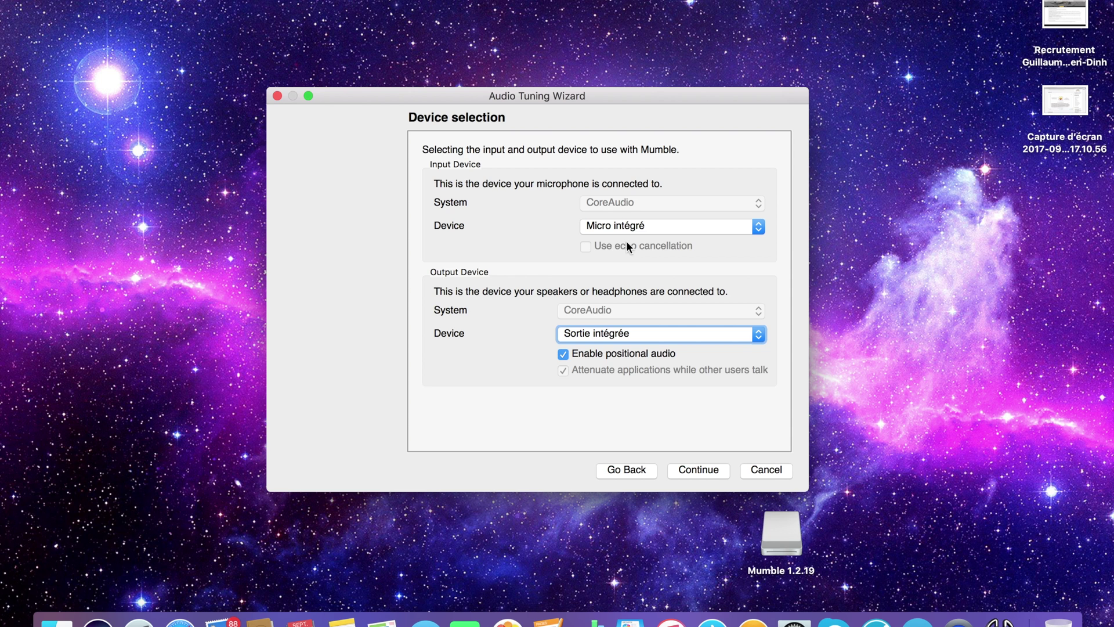
Continue through Device tuning, leaving output delay at 50 ms, to reach Volume tuning
click(689, 468)
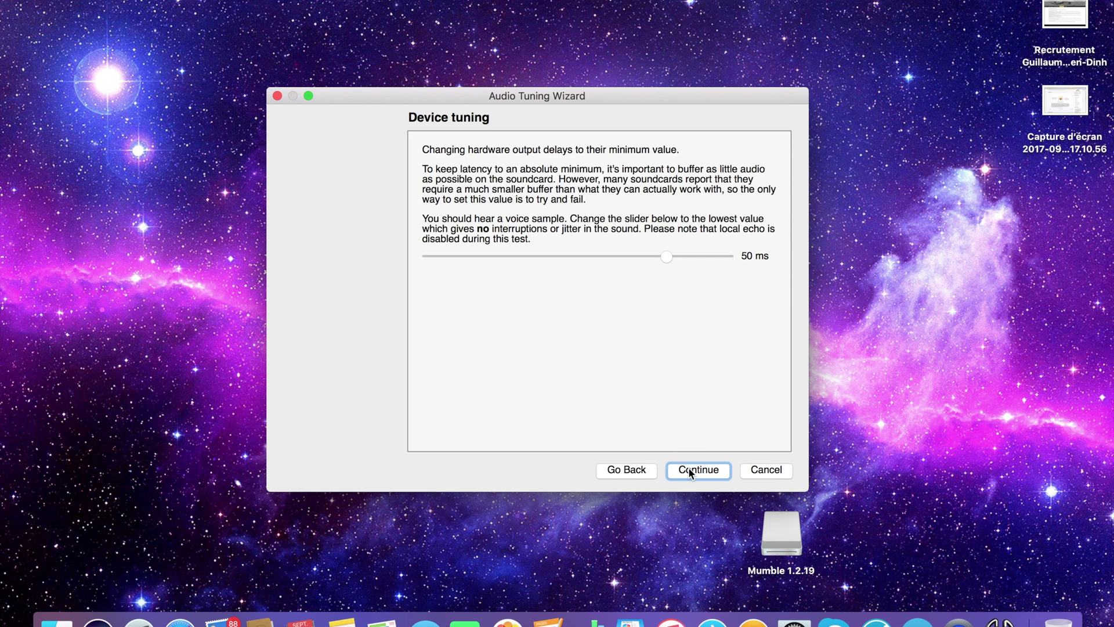
key(XF86AudioRaiseVolume)
key(XF86AudioRaiseVolume)
key(XF86AudioRaiseVolume)
key(XF86AudioRaiseVolume)
key(XF86AudioRaiseVolume)
key(XF86AudioLowerVolume)
click(689, 470)
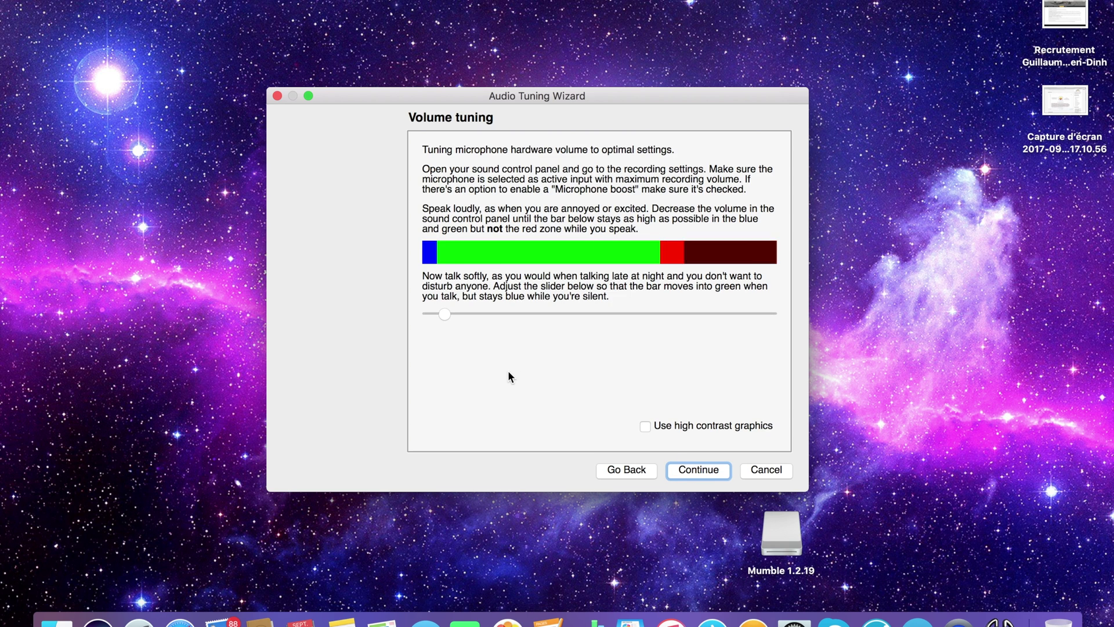
Lower the macOS output volume with the keyboard volume keys while on Volume tuning
key(XF86AudioLowerVolume)
key(XF86AudioLowerVolume)
key(XF86AudioLowerVolume)
key(XF86AudioLowerVolume)
key(XF86AudioRaiseVolume)
key(XF86AudioLowerVolume)
key(XF86AudioLowerVolume)
key(XF86AudioLowerVolume)
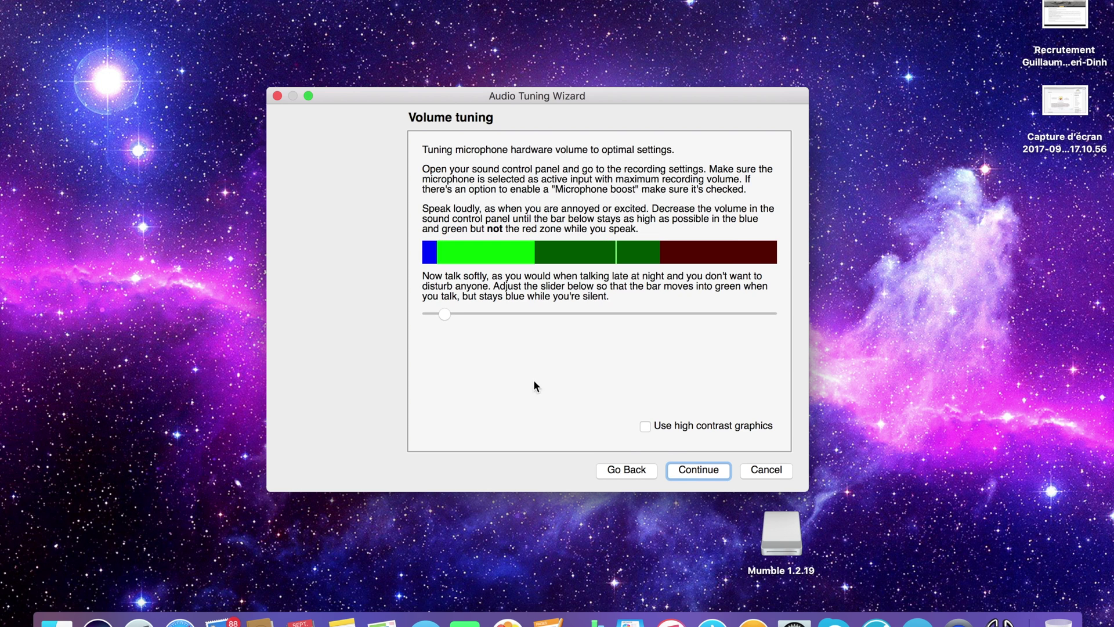
Try Raw amplitude and Signal-To-Noise ratio, keep Push To Talk, and continue to Quality & Notifications
click(693, 471)
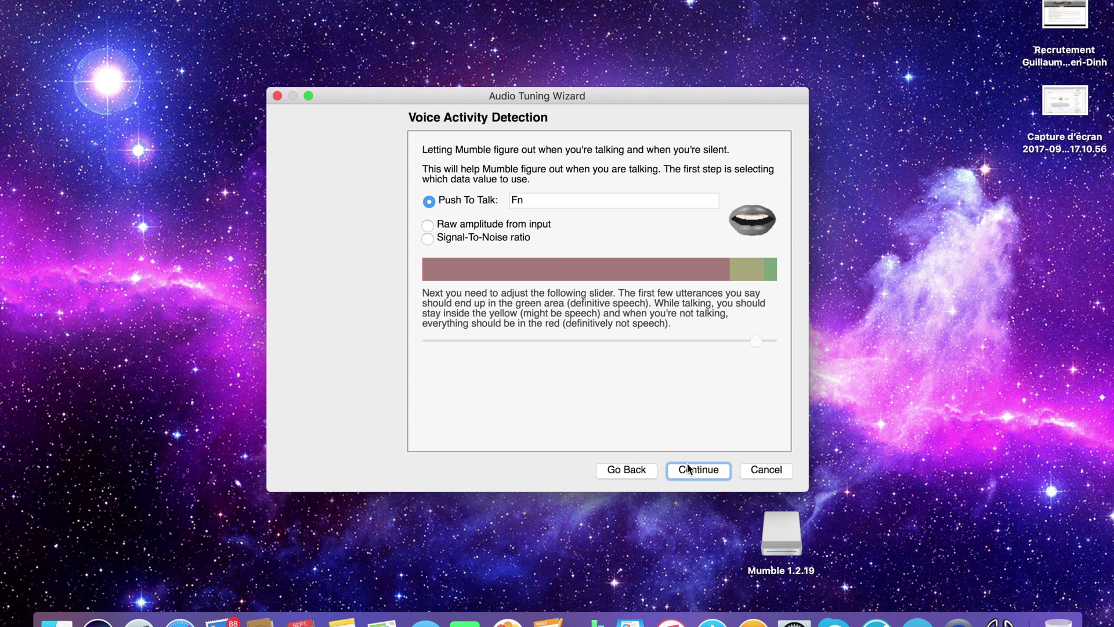
key(XF86AudioRaiseVolume)
key(XF86AudioRaiseVolume)
key(XF86AudioRaiseVolume)
key(XF86AudioRaiseVolume)
key(XF86AudioRaiseVolume)
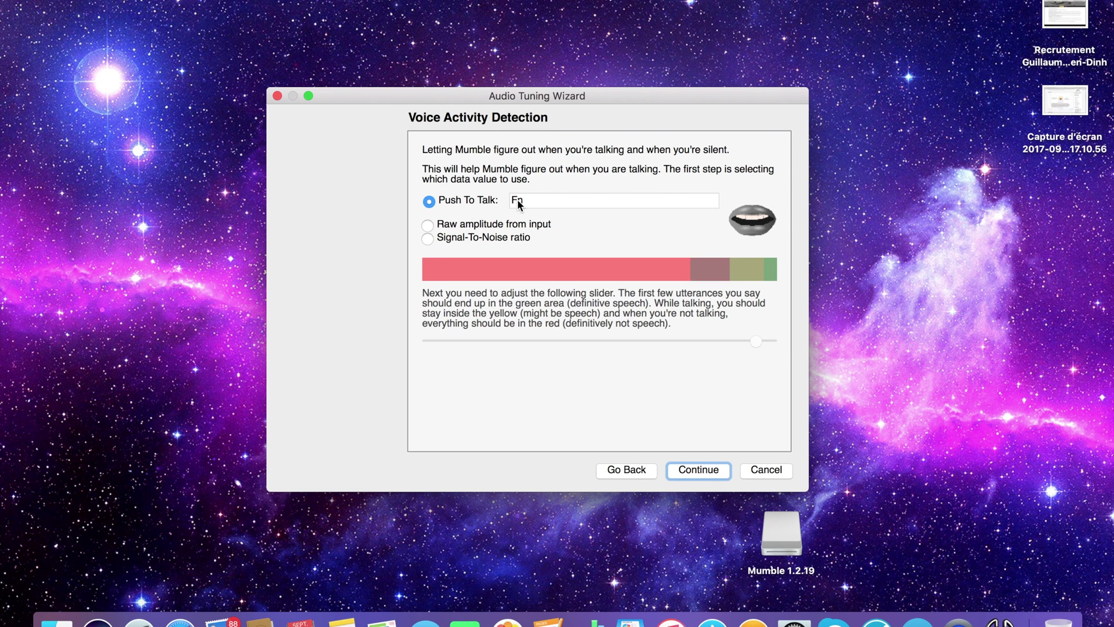
click(485, 226)
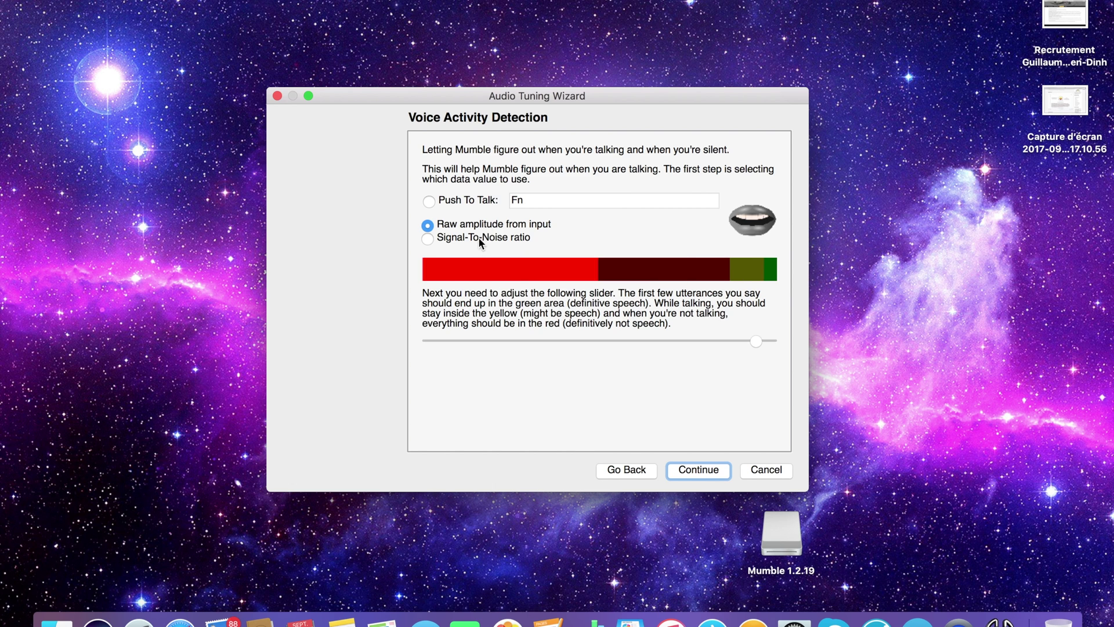
click(479, 238)
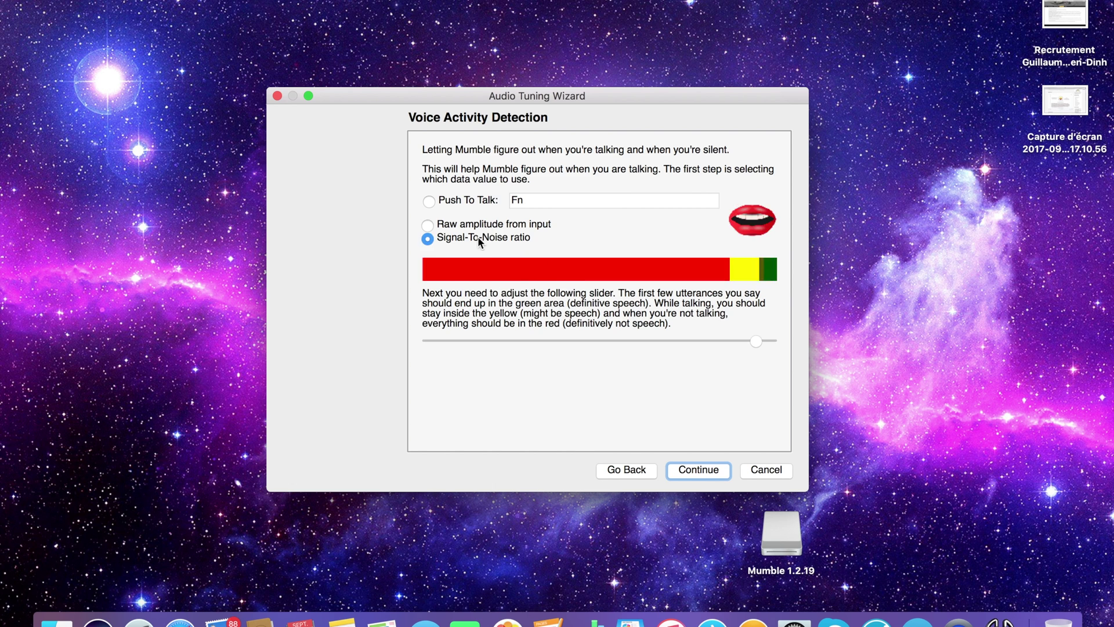
click(447, 201)
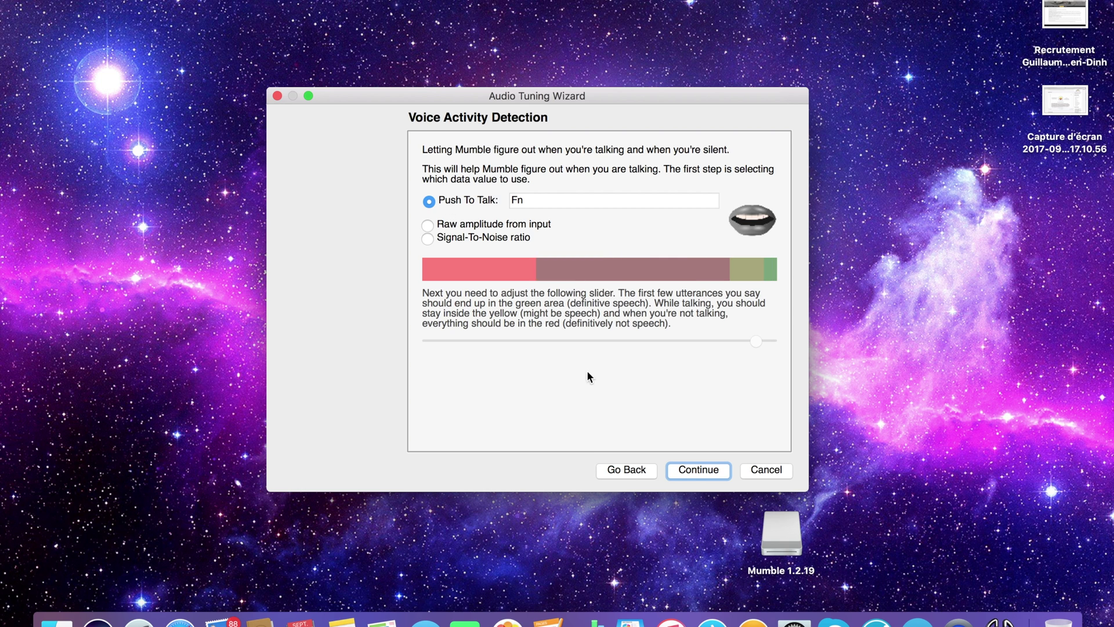
click(681, 473)
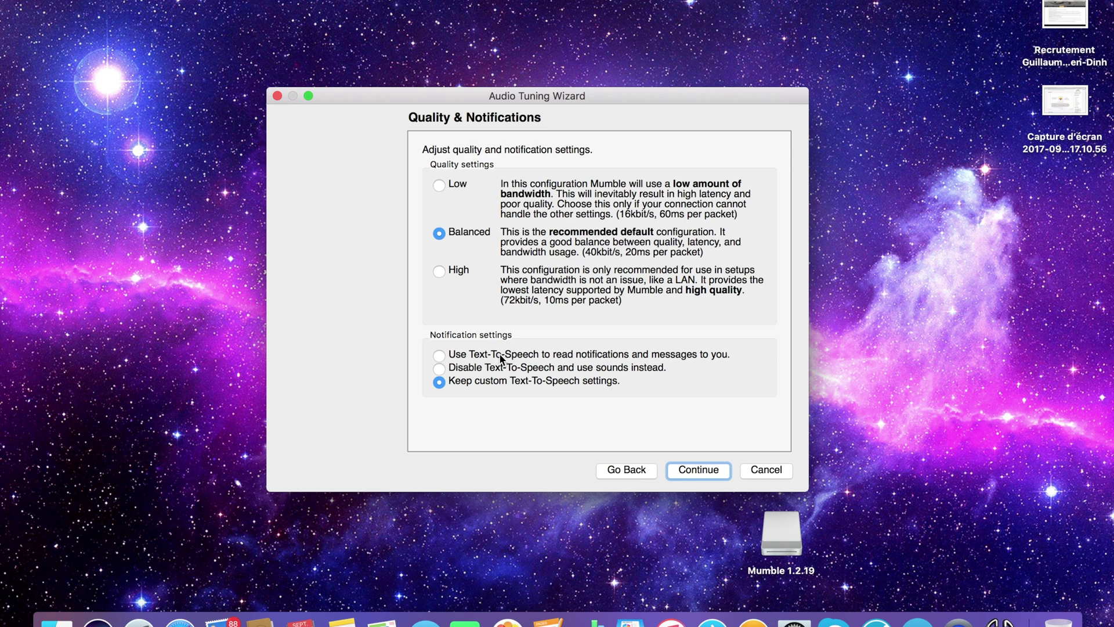
Get past the Positional Audio page, finish the wizard with Done, and open the Configure menu
click(702, 470)
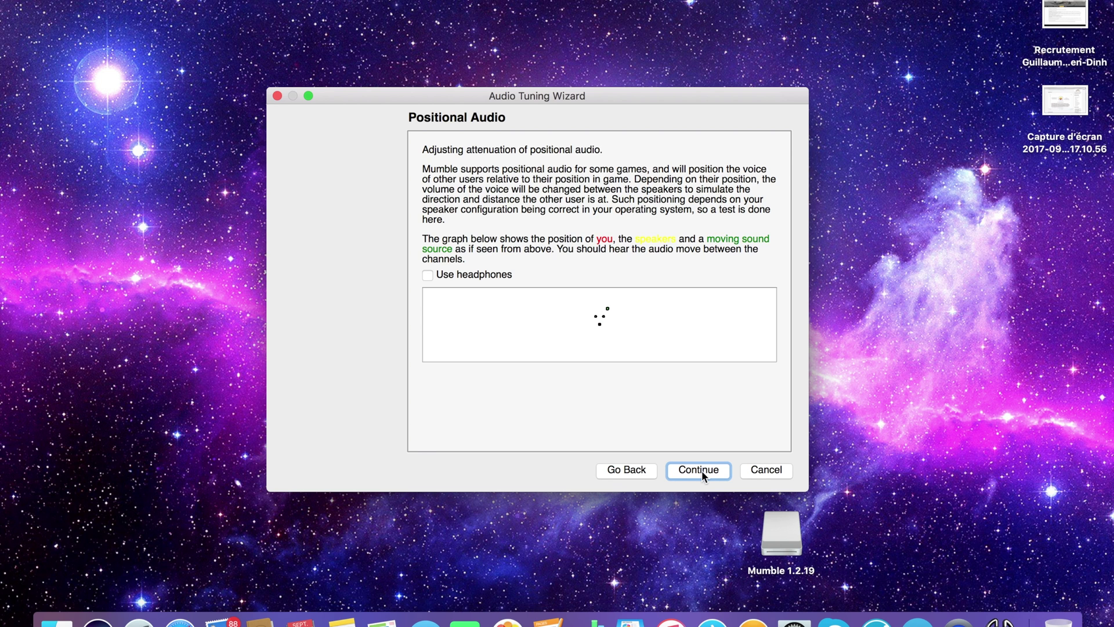
key(XF86AudioRaiseVolume)
key(XF86AudioLowerVolume)
key(XF86AudioLowerVolume)
key(XF86AudioLowerVolume)
key(XF86AudioRaiseVolume)
key(XF86AudioRaiseVolume)
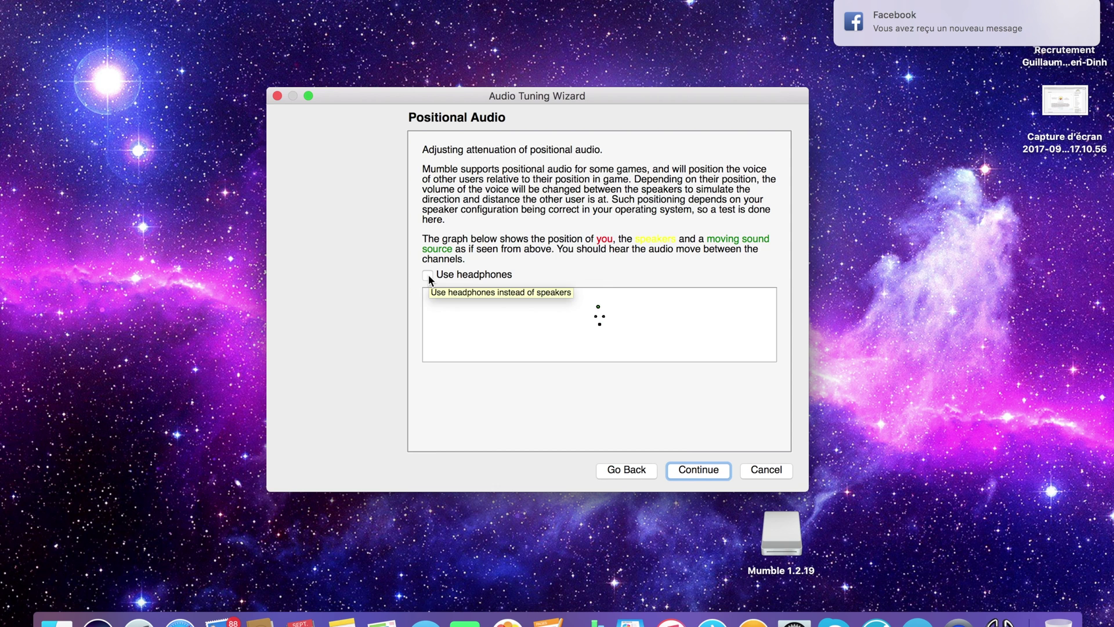
click(700, 473)
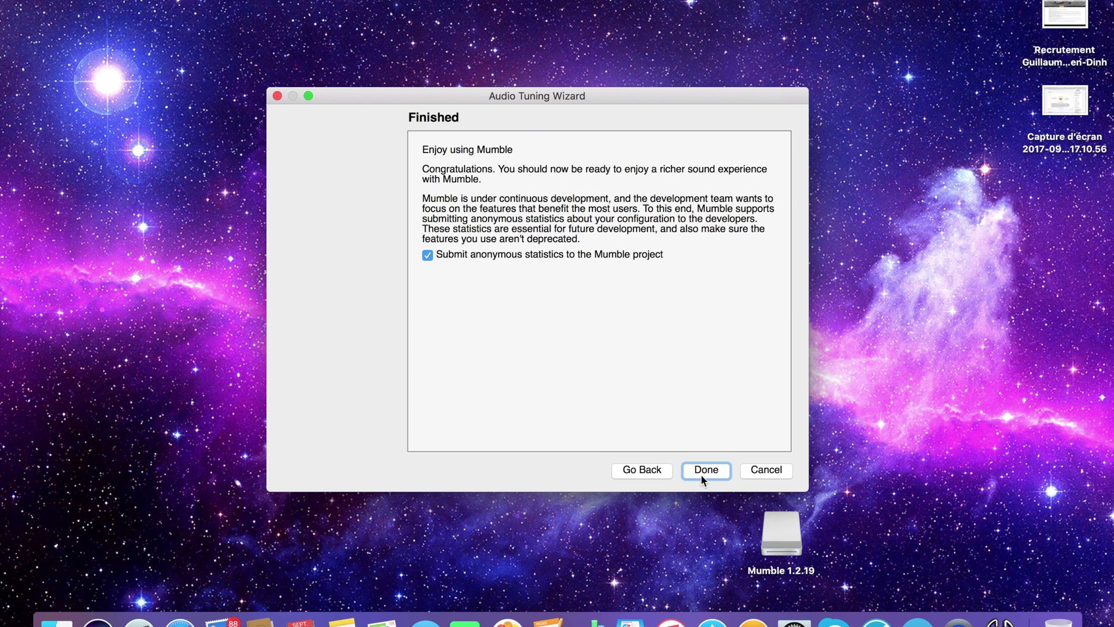
click(699, 469)
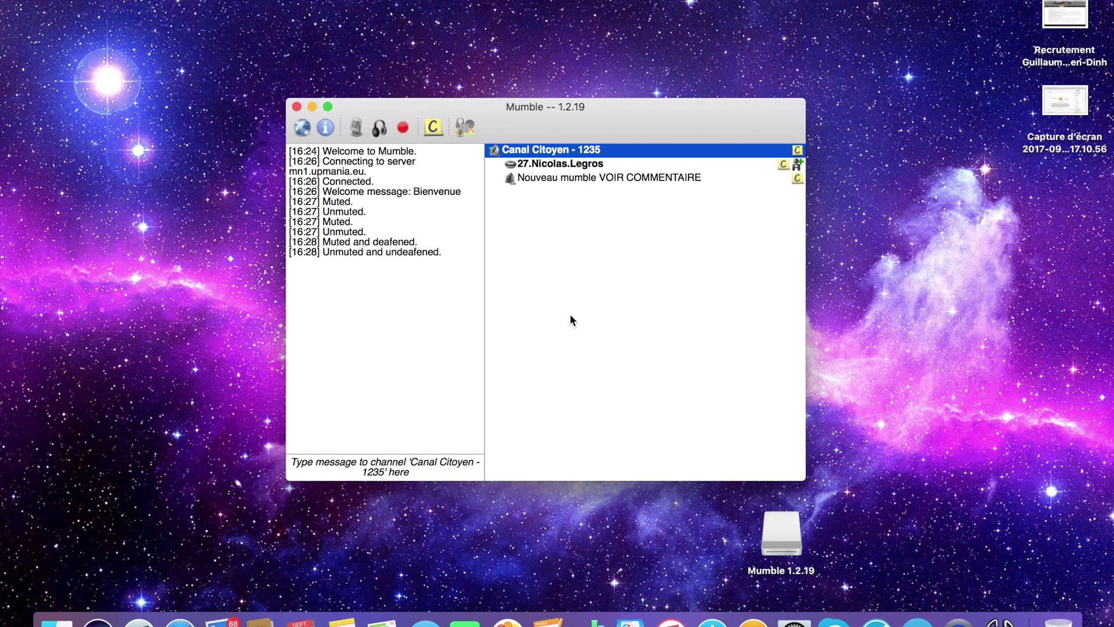
click(197, 0)
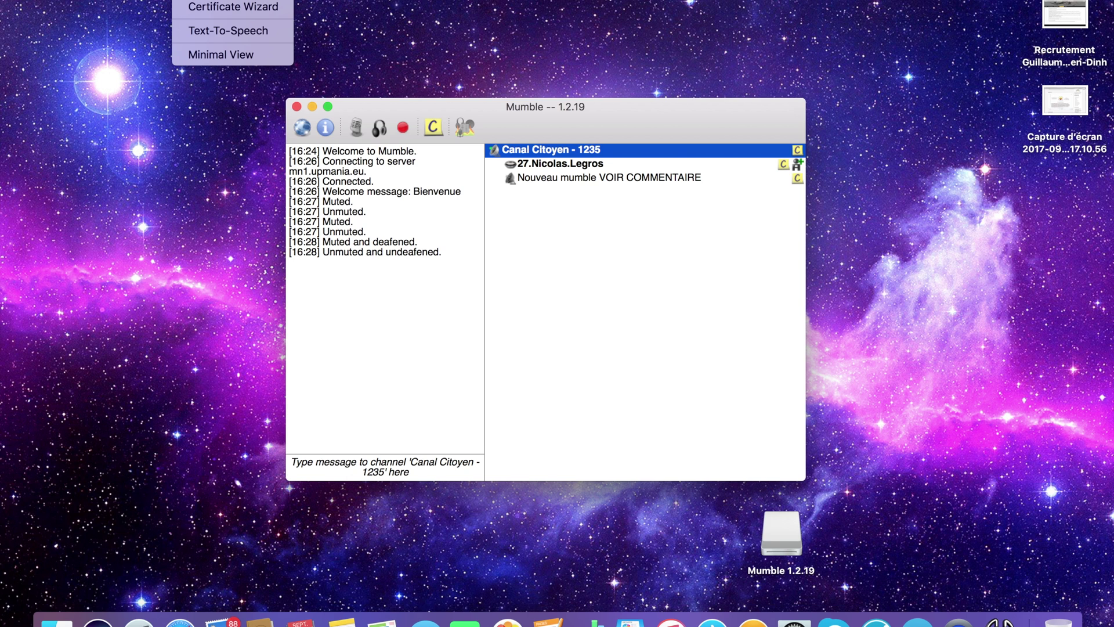
click(228, 28)
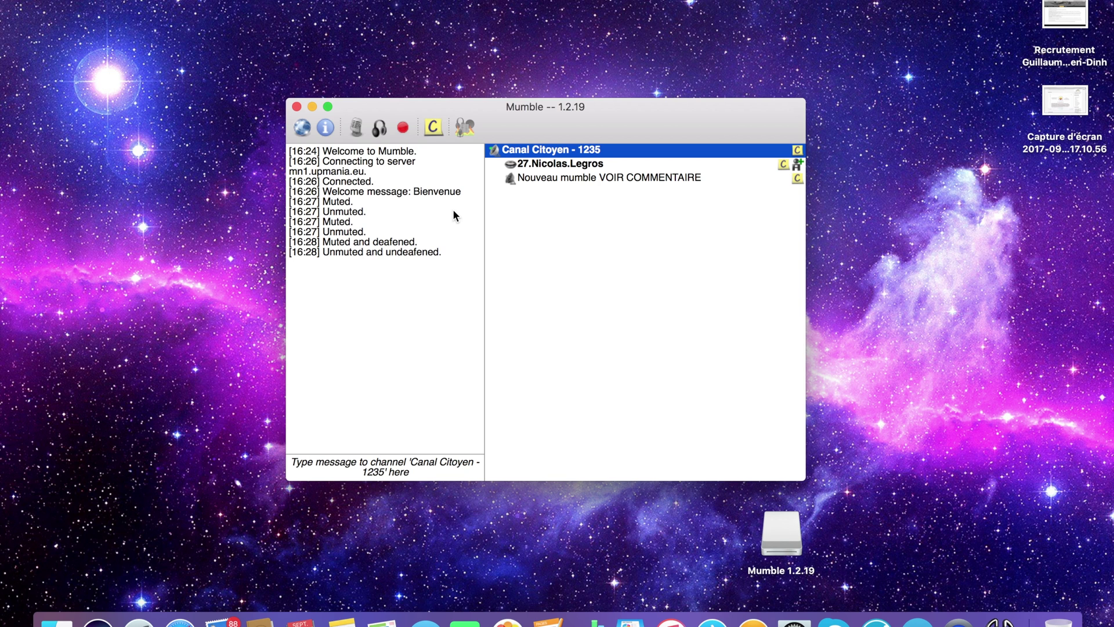
click(232, 0)
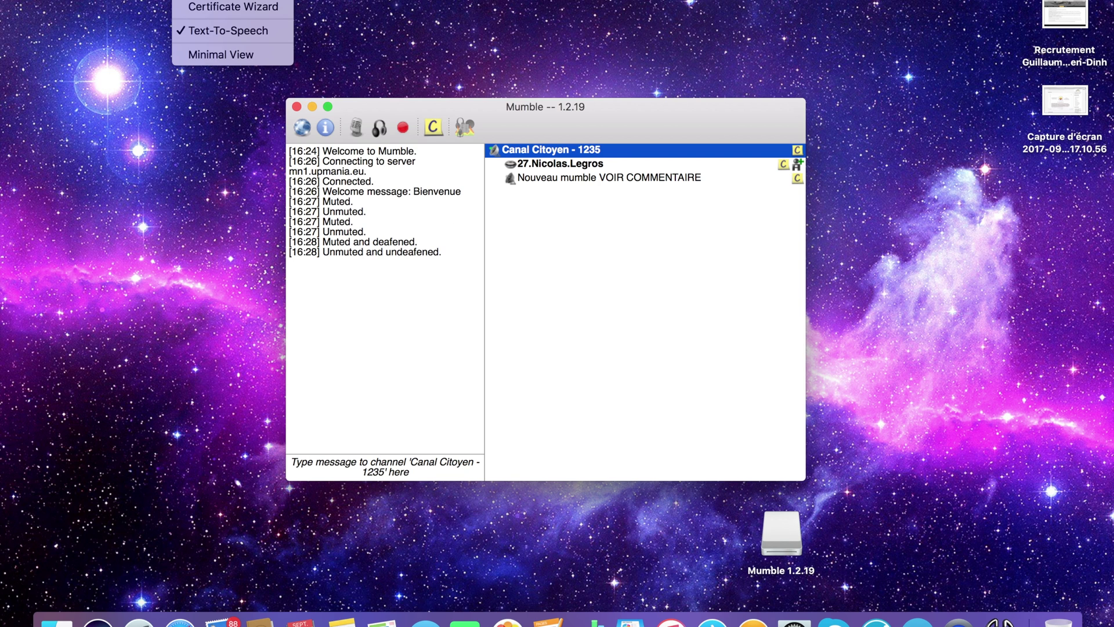
click(226, 31)
click(377, 464)
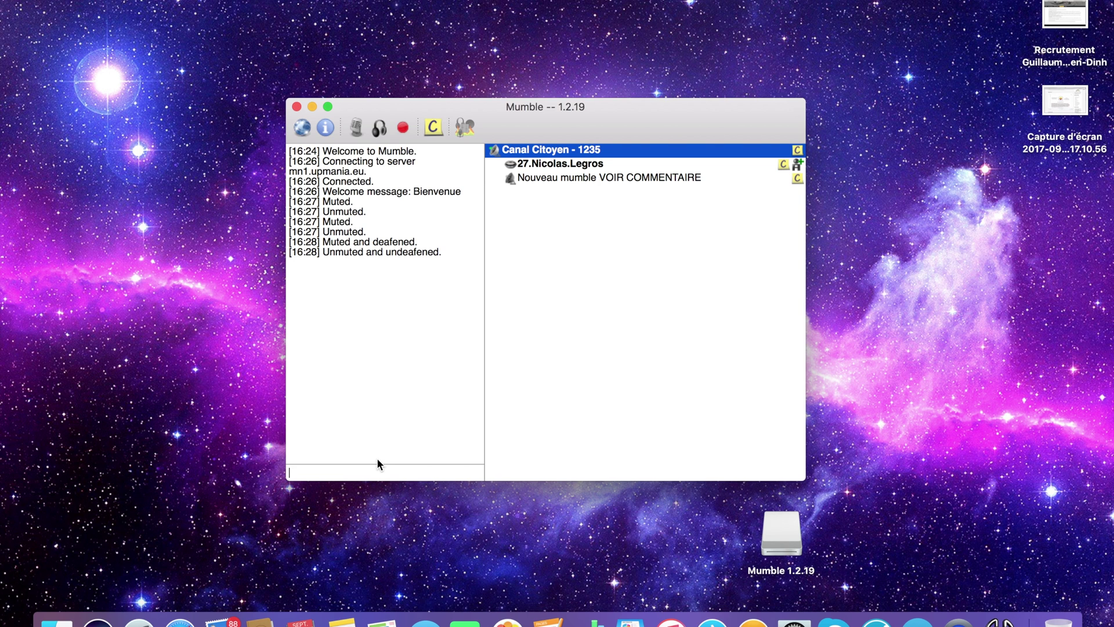
click(374, 416)
click(203, 2)
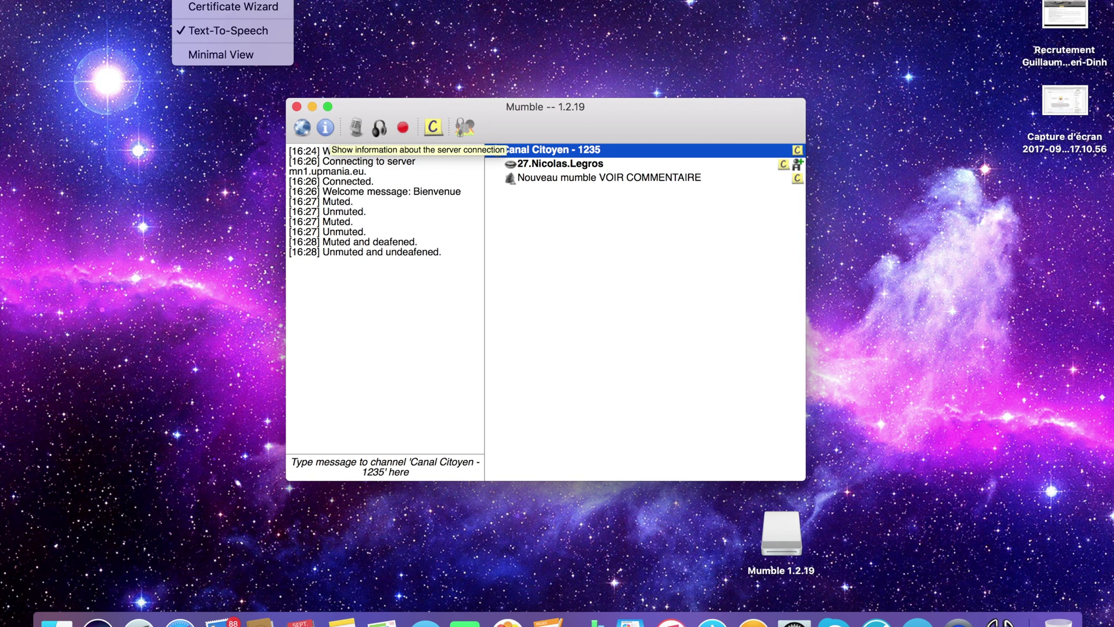
click(212, 27)
click(387, 463)
click(371, 367)
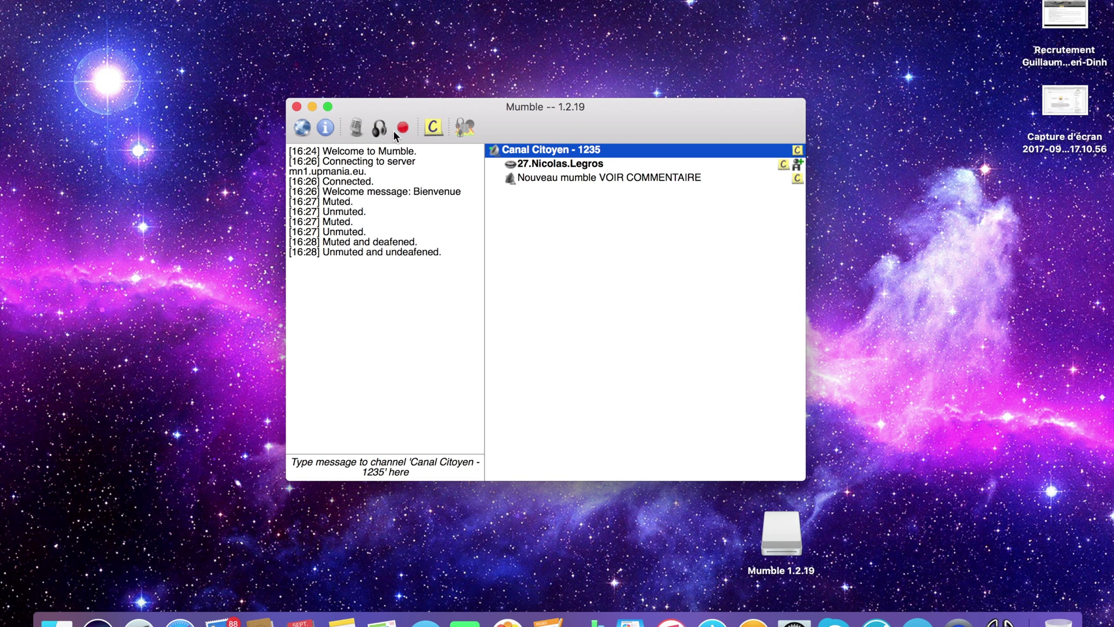
click(157, 3)
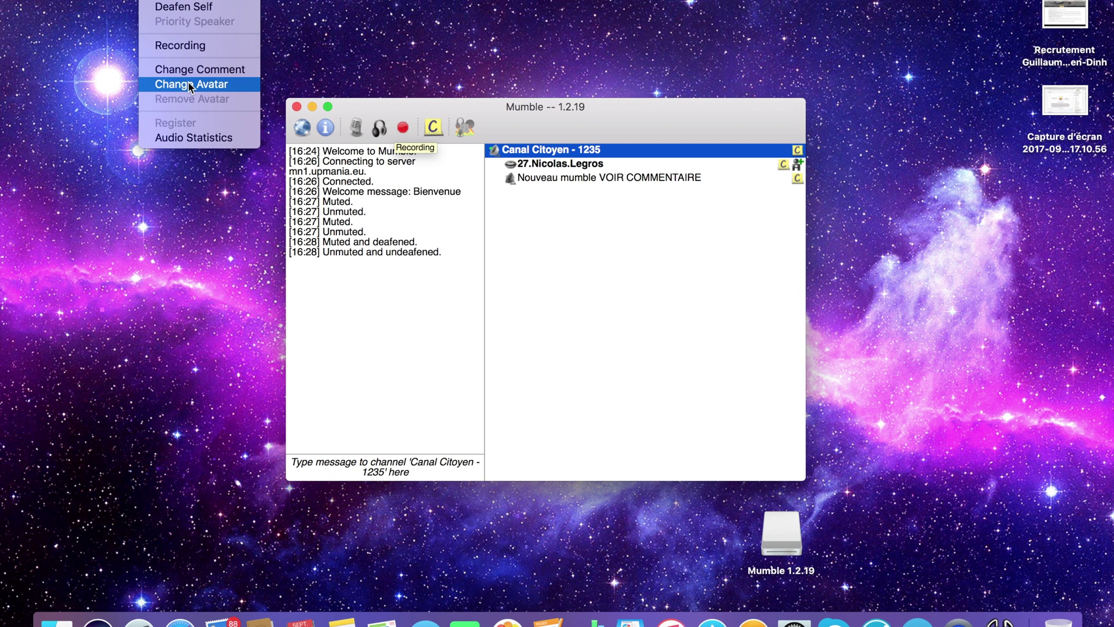
Browse the Self, Server, Help and Configure menus, then dismiss them without choosing anything
mouse_move(116, 0)
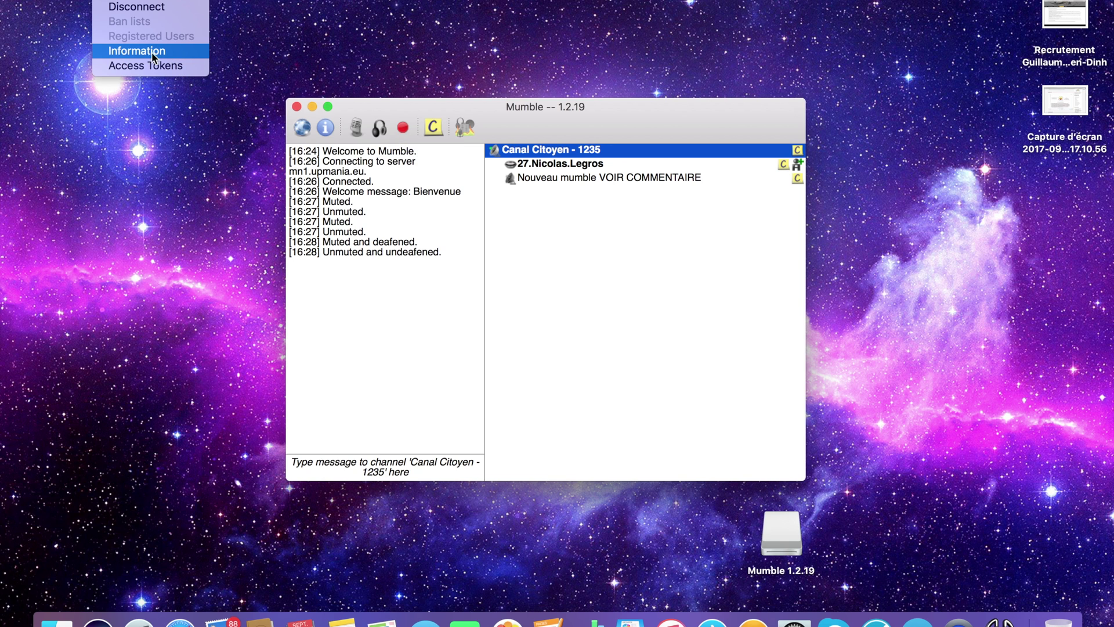
mouse_move(249, 0)
mouse_move(203, 0)
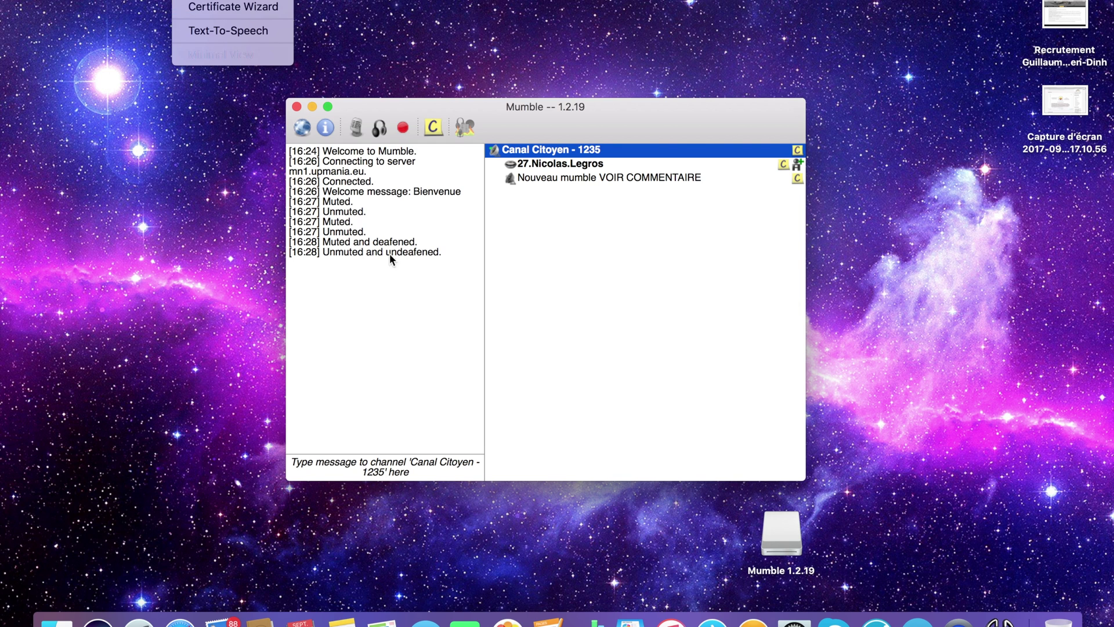
click(385, 313)
Open and close a Finder window, then bring up the Mumble application menu
click(57, 621)
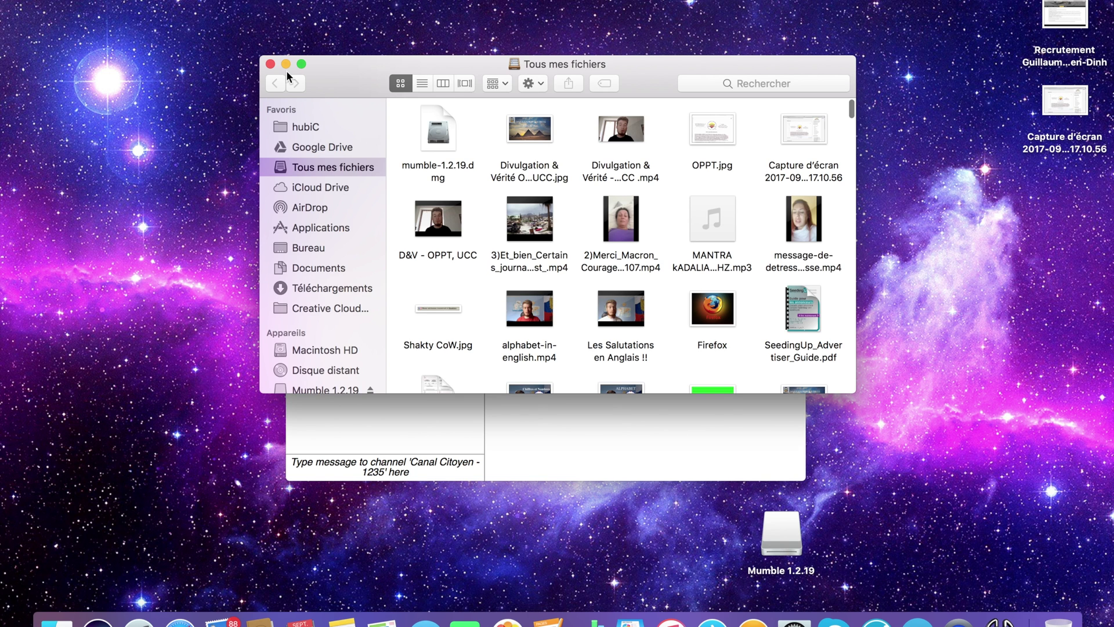
click(270, 64)
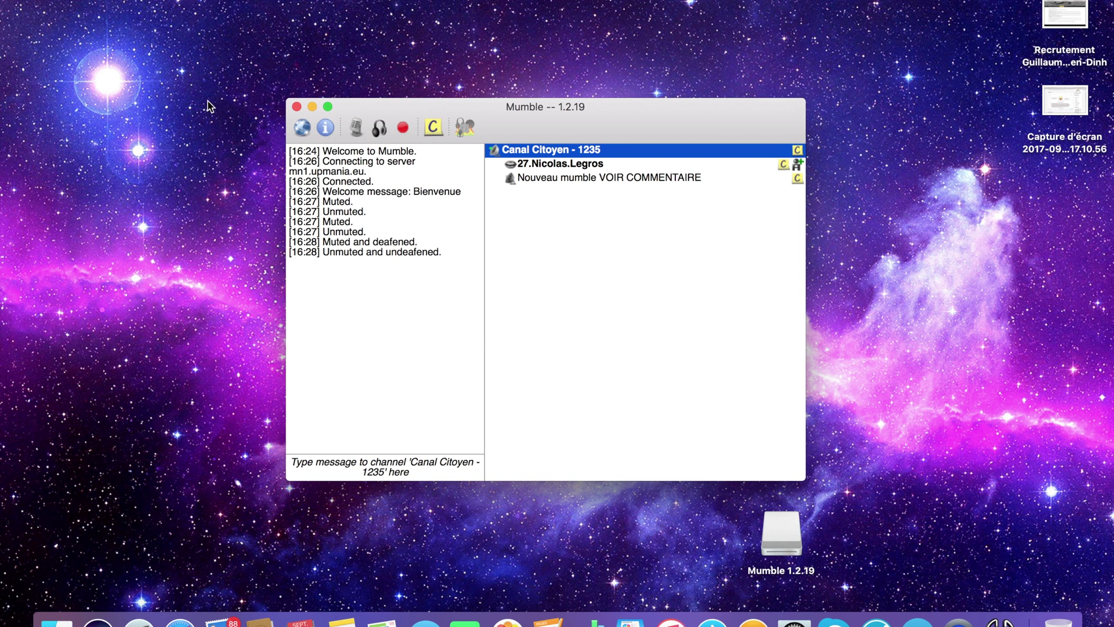
click(102, 5)
Open Preferences, enable Advanced, and show the User Interface page (Classic layout, language fr)
click(83, 30)
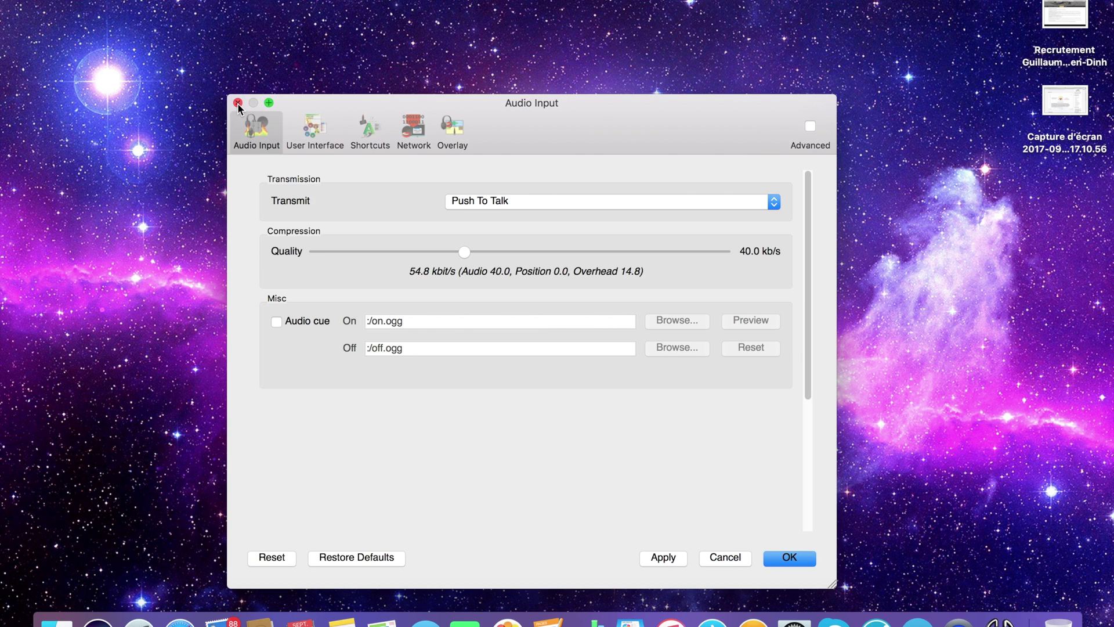
click(811, 128)
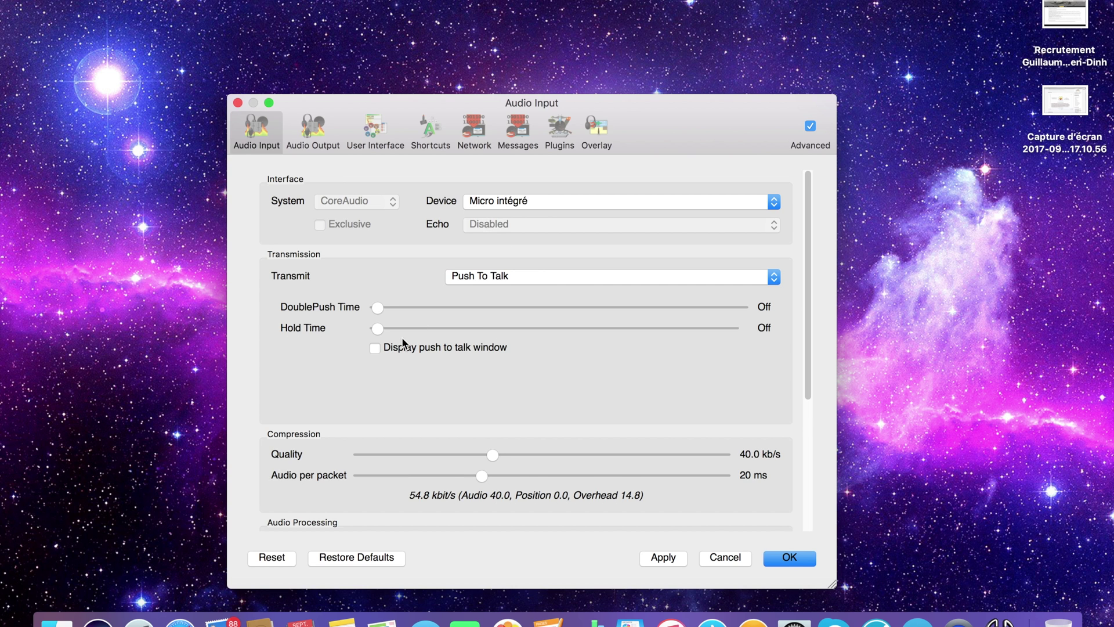
scroll(402, 337, down, 3)
click(380, 144)
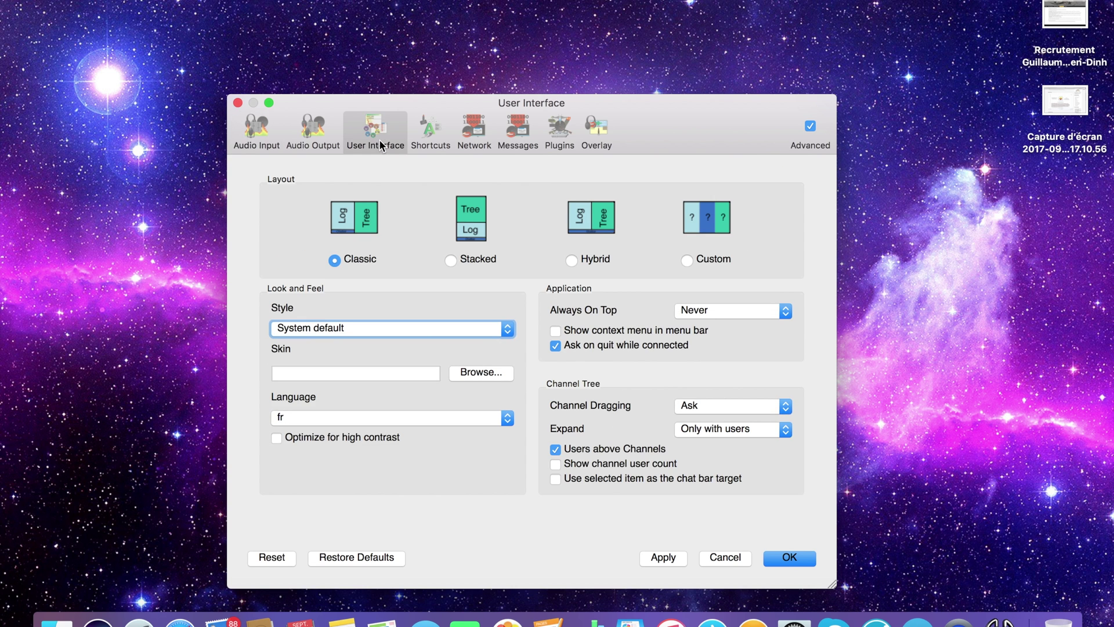
View the Network and Messages pages, then the Plugins list with Link v1.2.0 and Manual placement
click(477, 142)
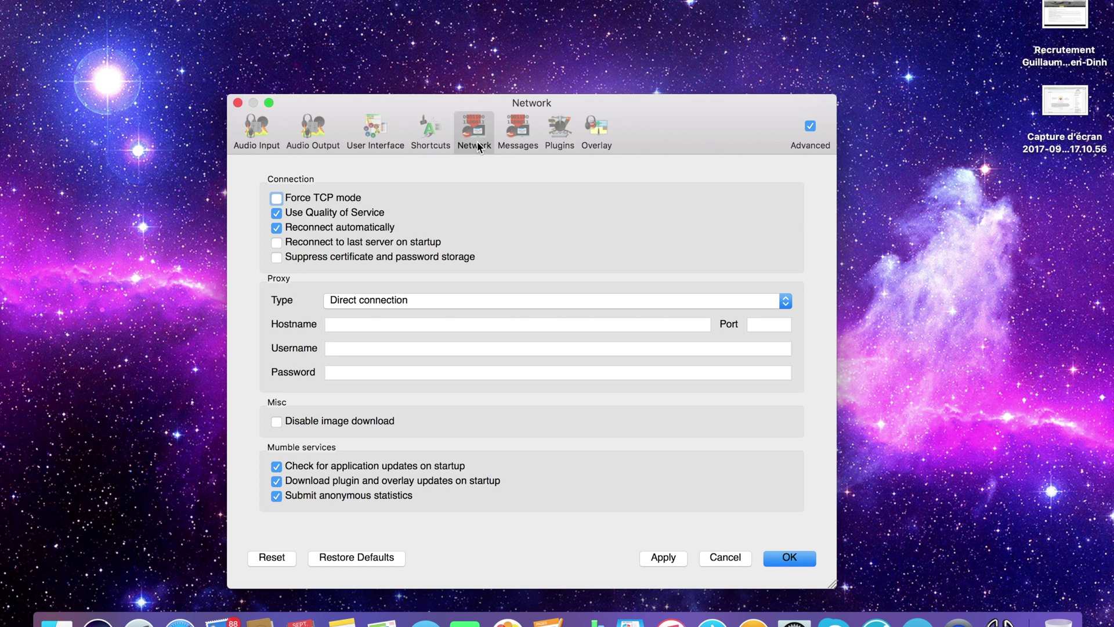
click(517, 143)
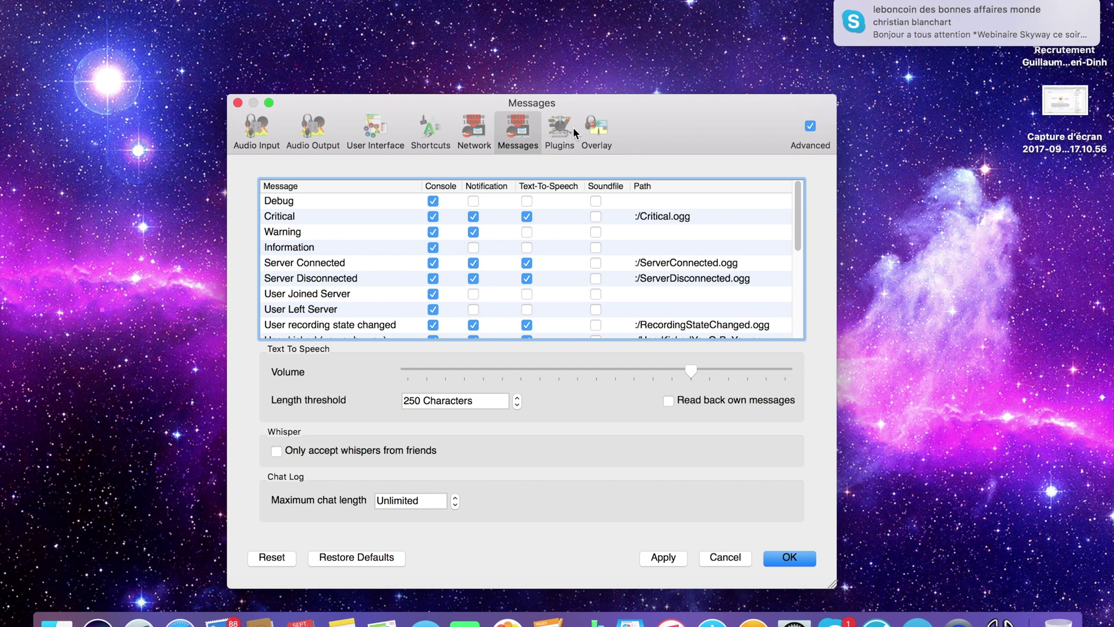
scroll(549, 247, down, 5)
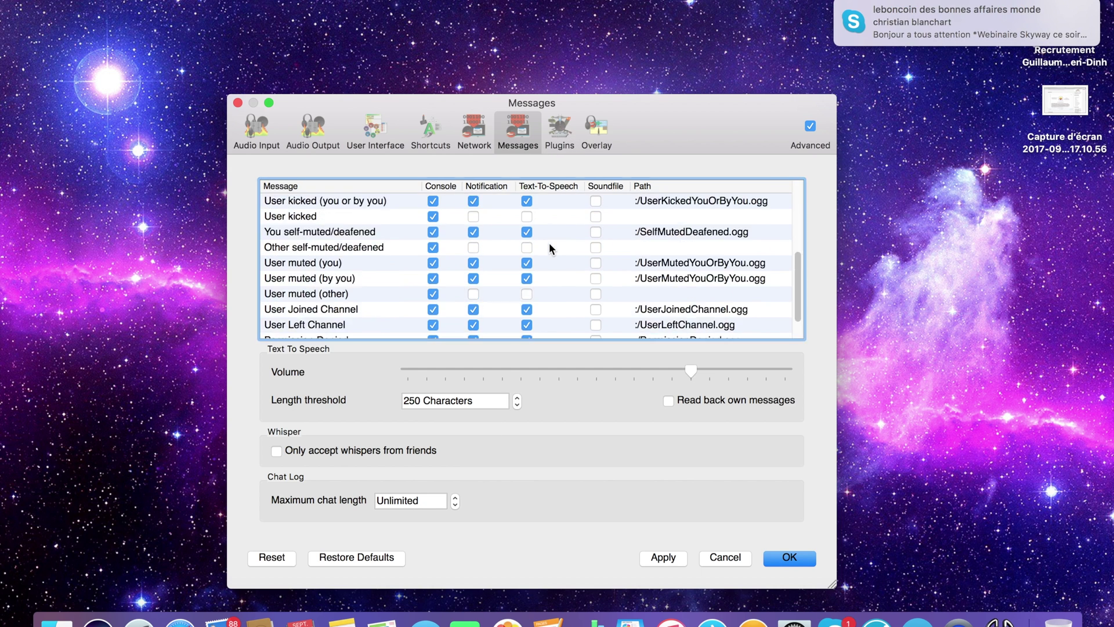
scroll(549, 247, up, 5)
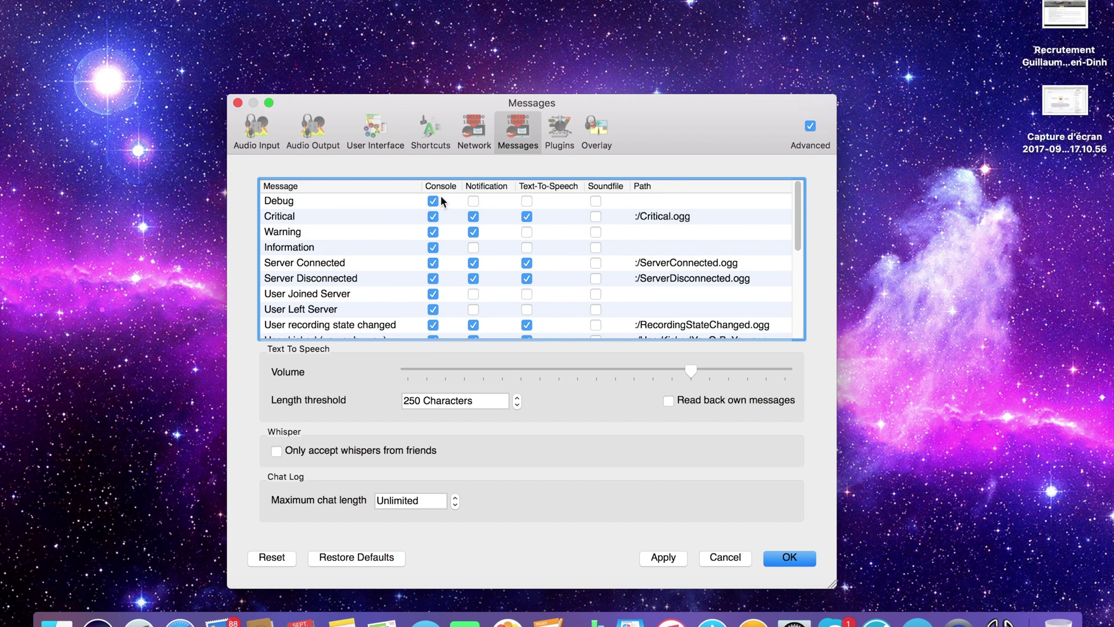
click(563, 130)
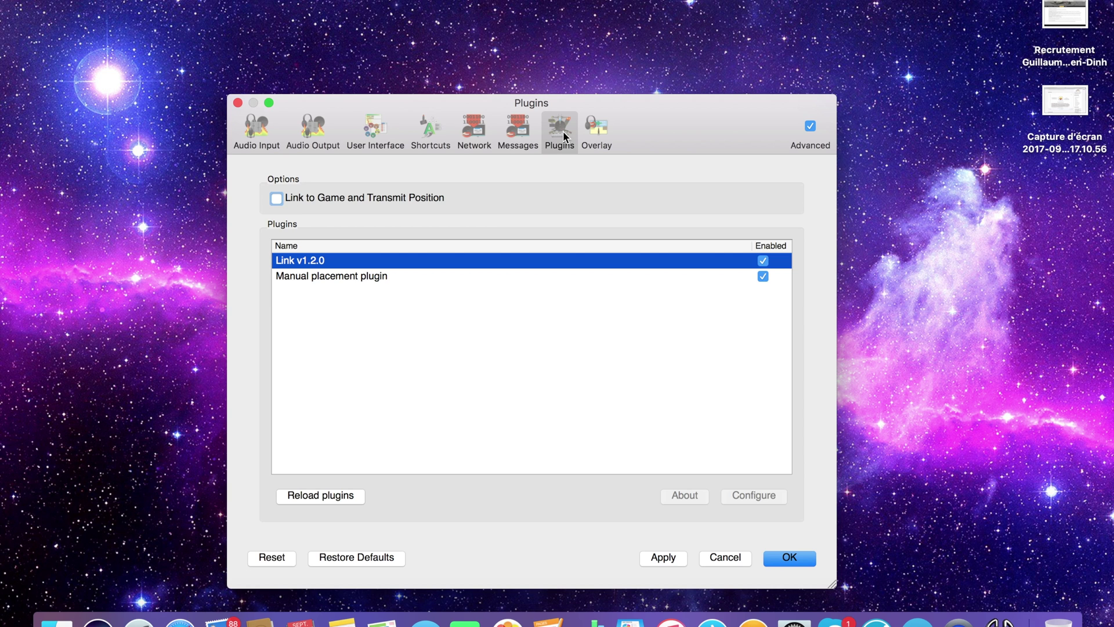
On the Overlay page, uncheck Advanced to hide the advanced pages, then save the settings with OK
click(601, 139)
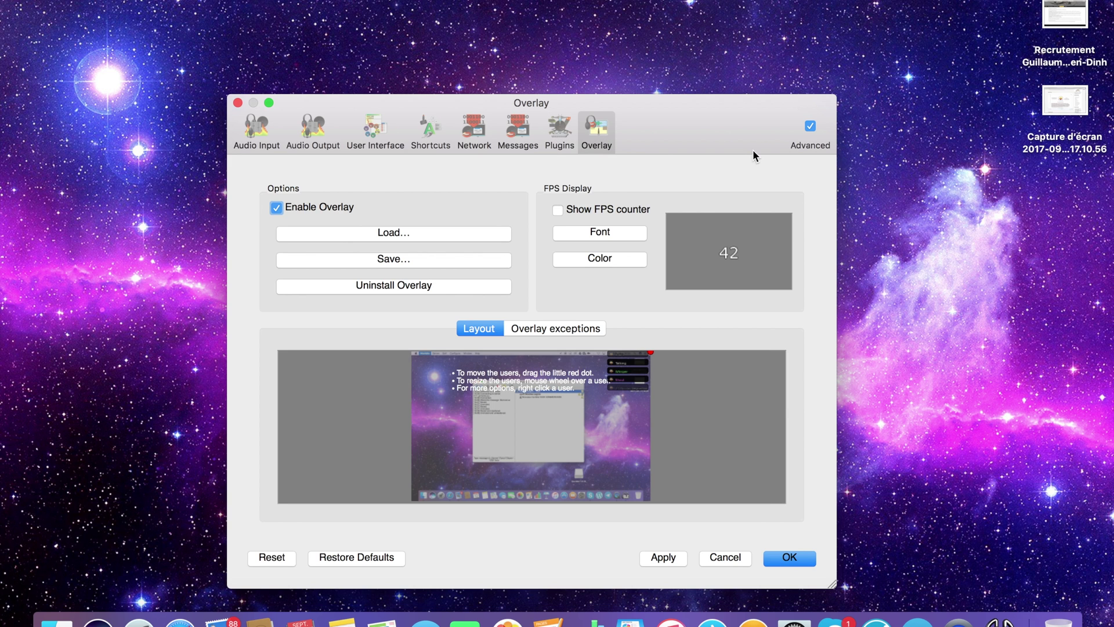
click(810, 126)
click(786, 560)
click(262, 1)
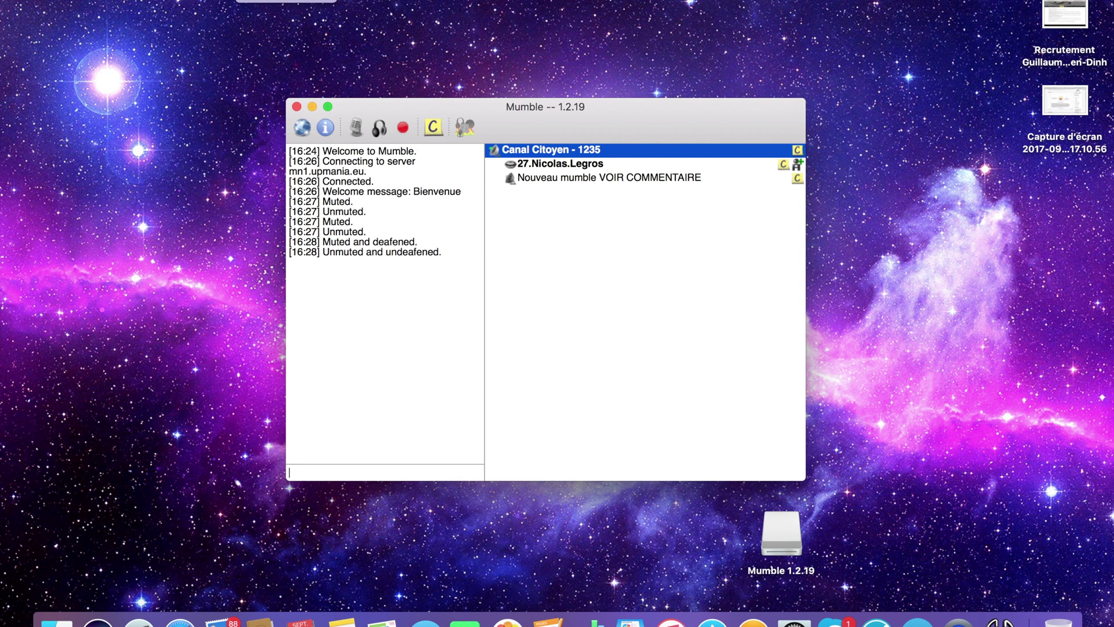
Run Check for Updates from the Help menu so the log reports the latest version
mouse_move(304, 2)
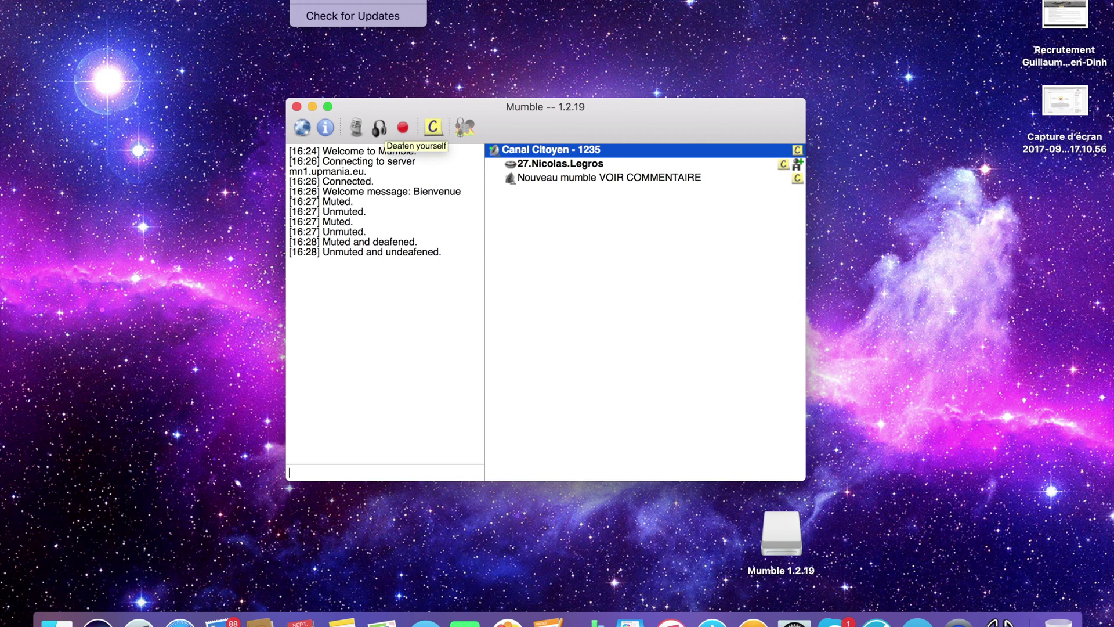
key(Escape)
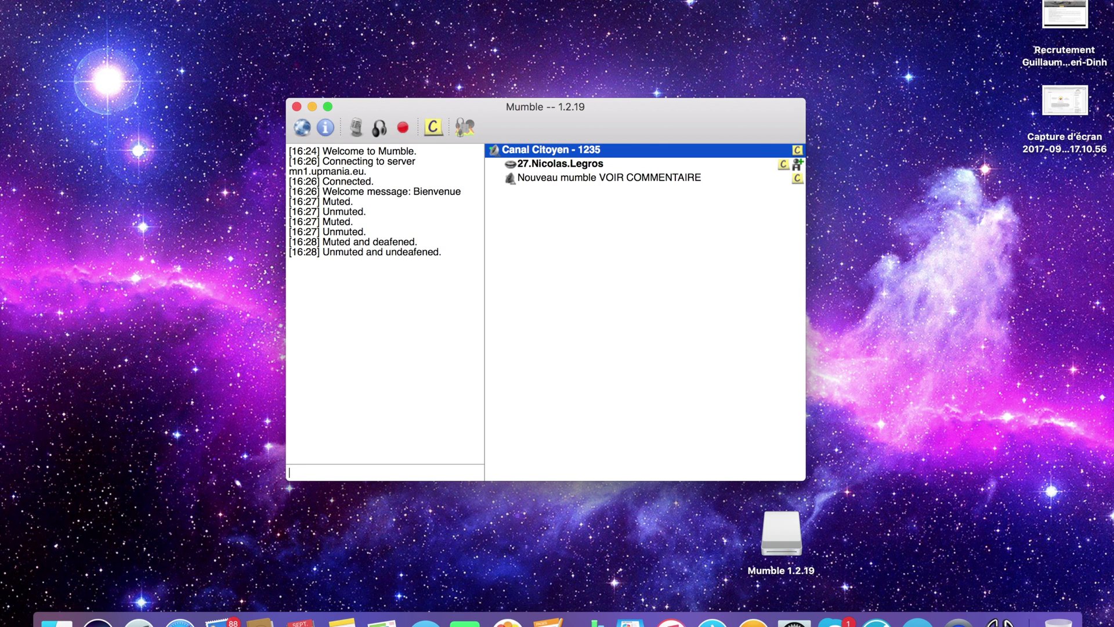
click(308, 0)
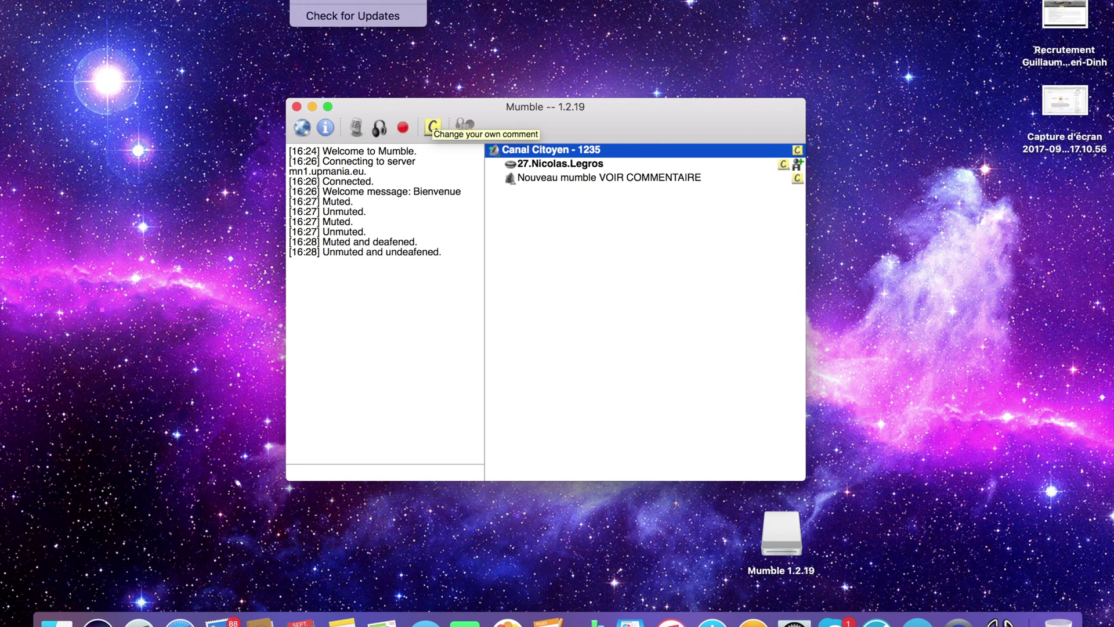
click(348, 17)
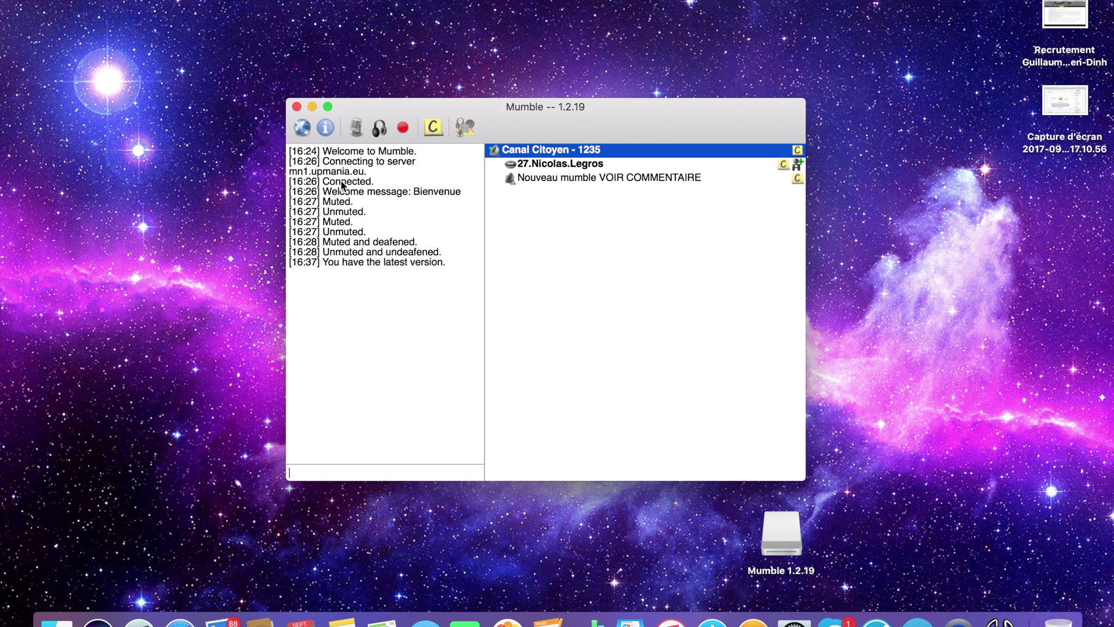
Open the server list and view Canal Citoyen's connection details without changing them
click(302, 128)
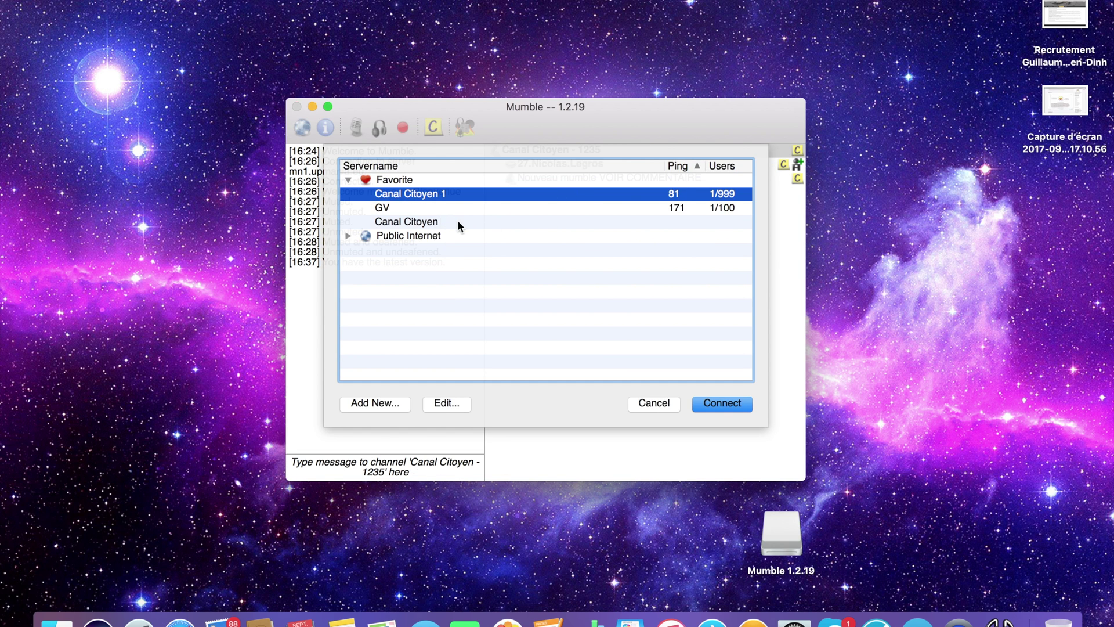
right_click(454, 221)
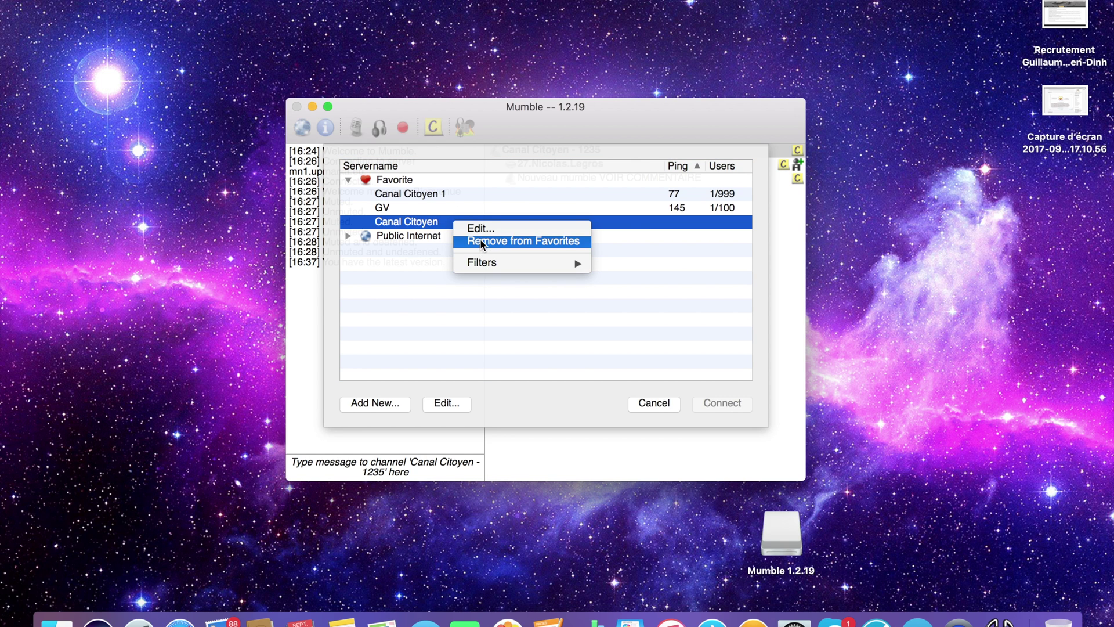
click(477, 228)
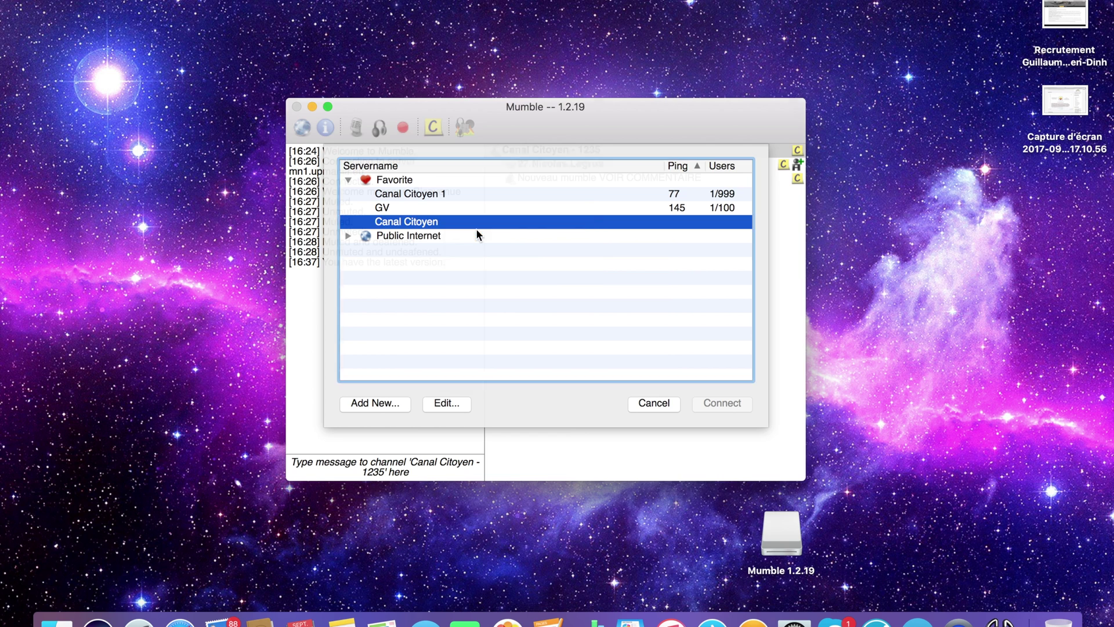
click(535, 317)
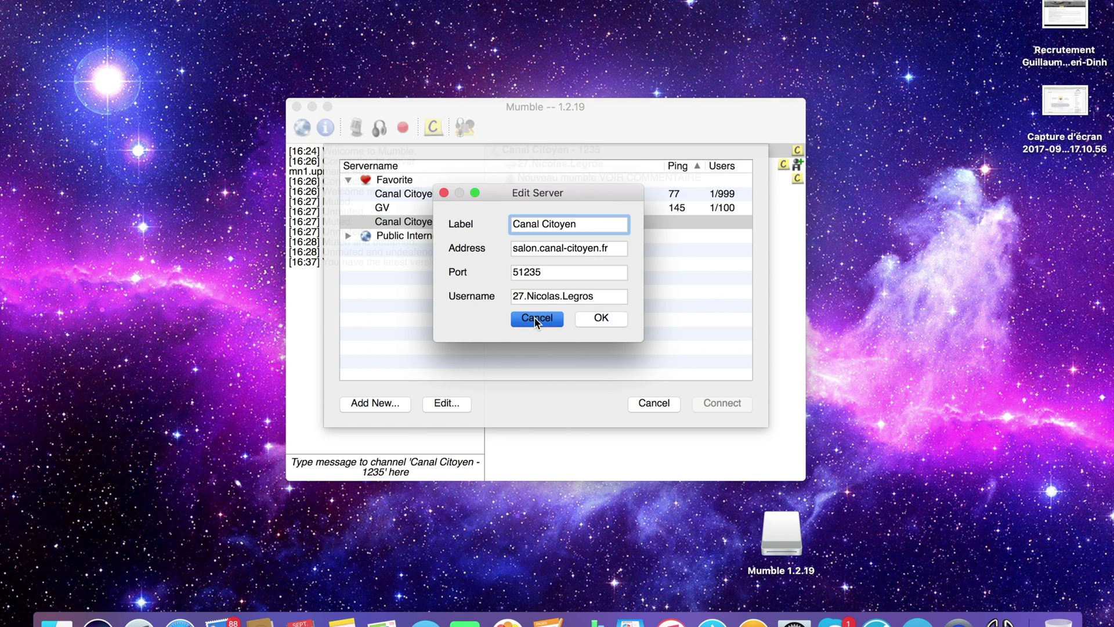
Remove Canal Citoyen from the favourite servers
right_click(464, 224)
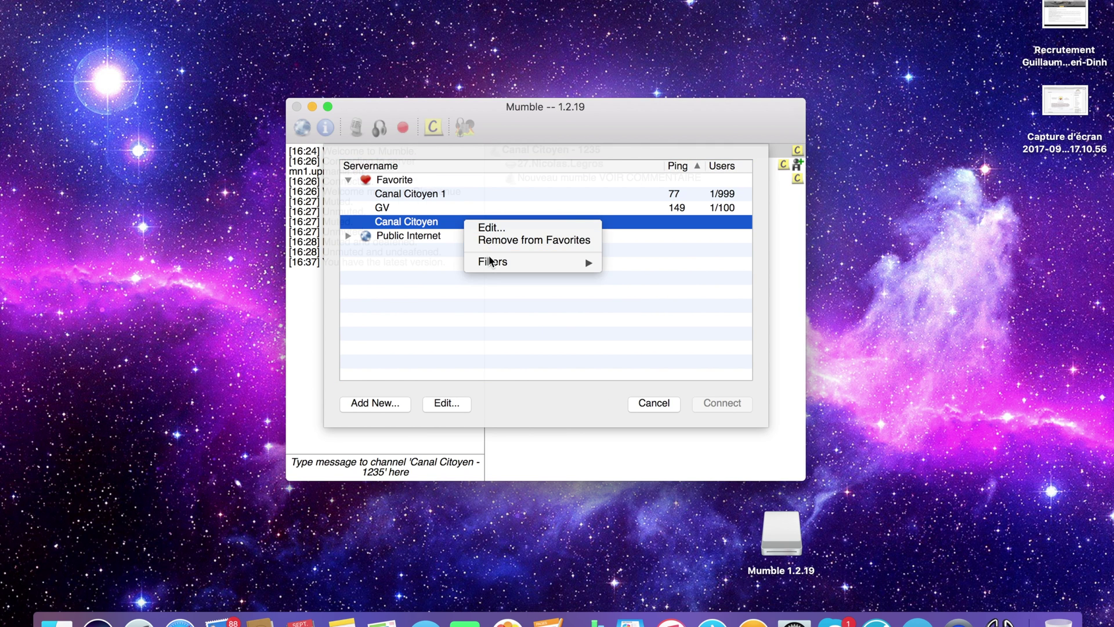
mouse_move(489, 259)
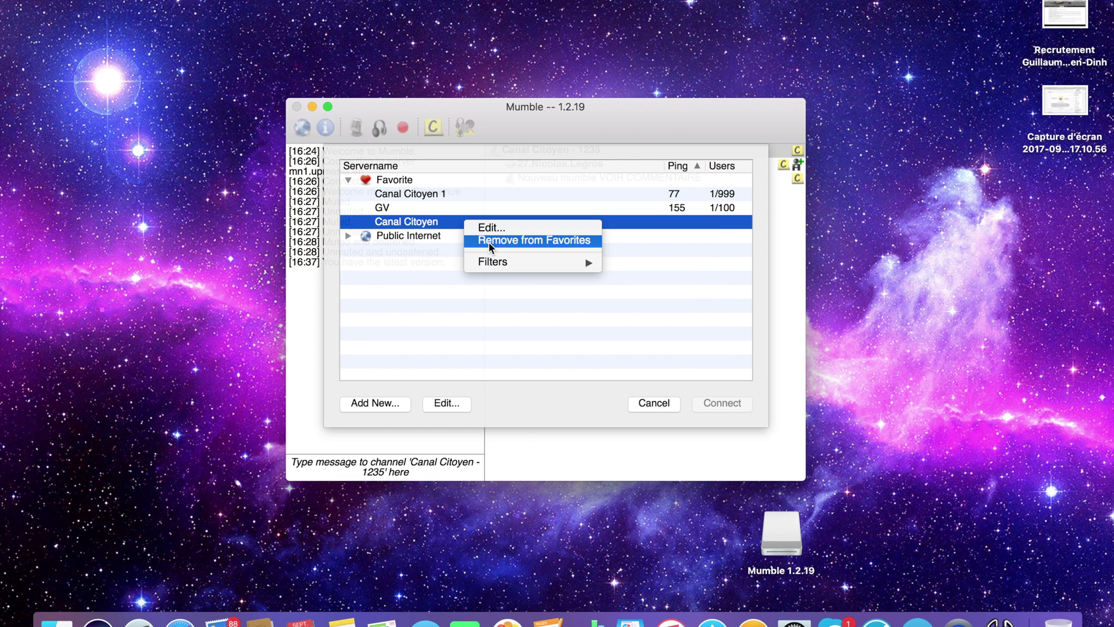
click(489, 241)
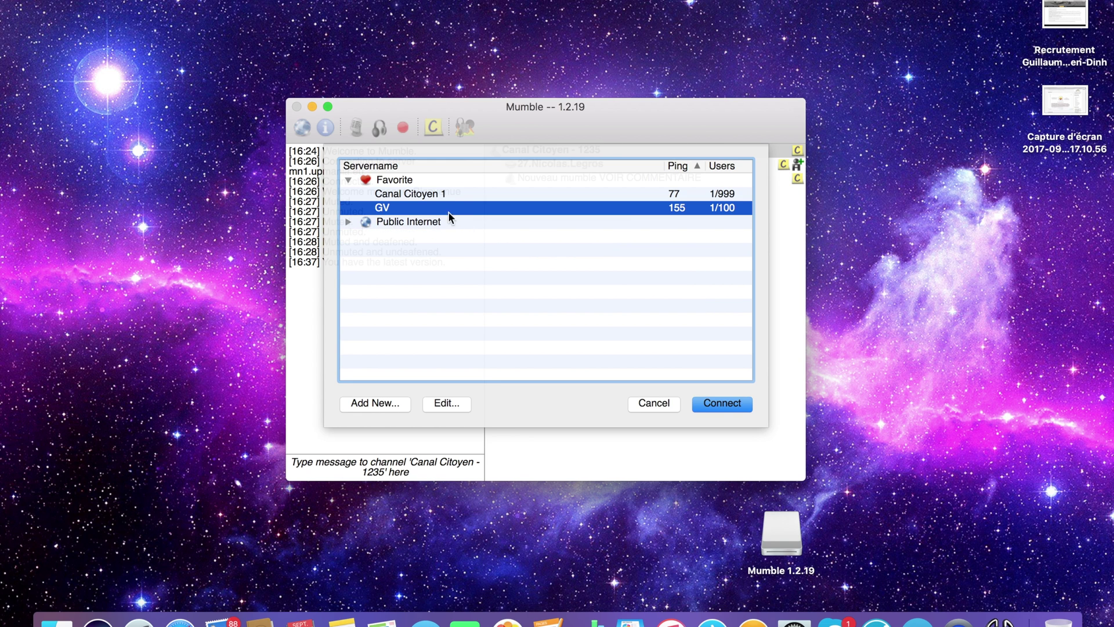
Browse the Public Internet servers by region, select GV, and cancel without connecting
click(428, 223)
click(348, 222)
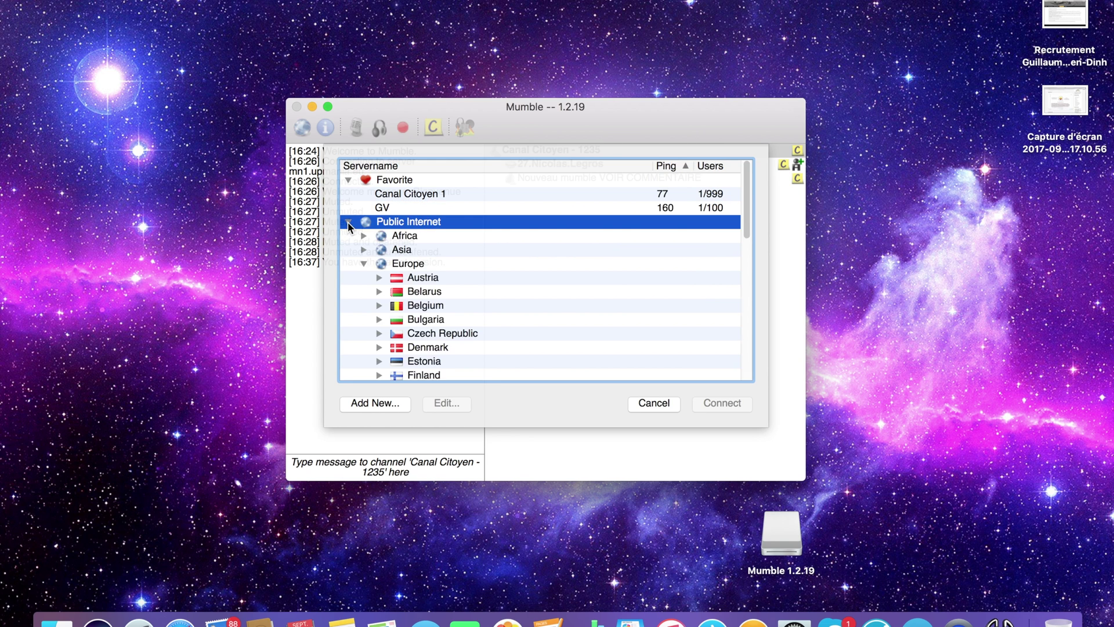
scroll(423, 319, down, 10)
scroll(424, 319, up, 3)
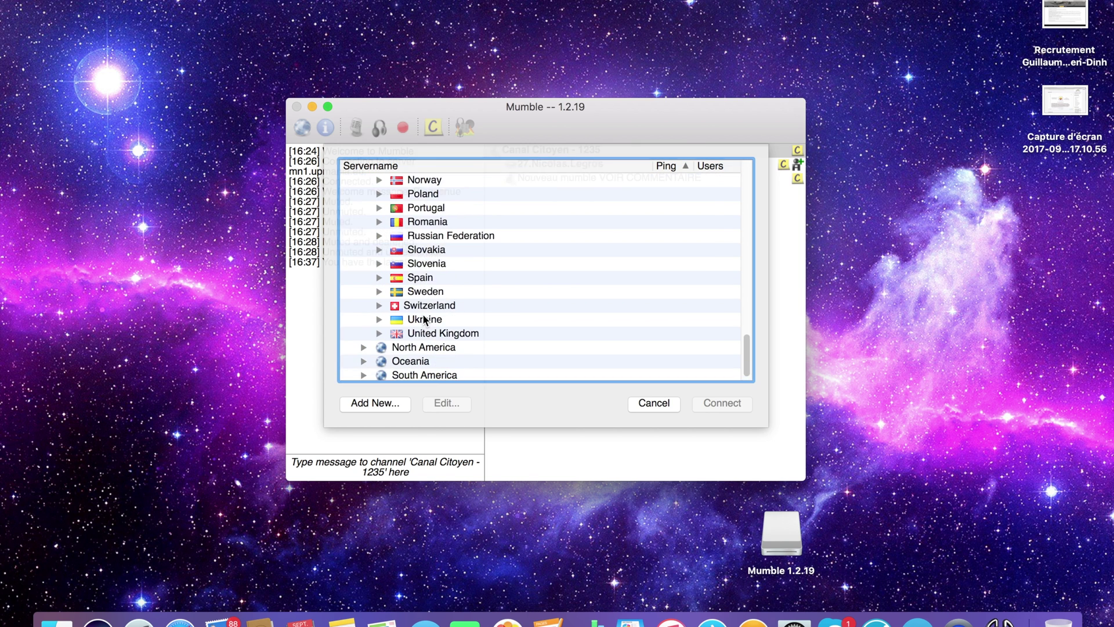
scroll(424, 319, up, 8)
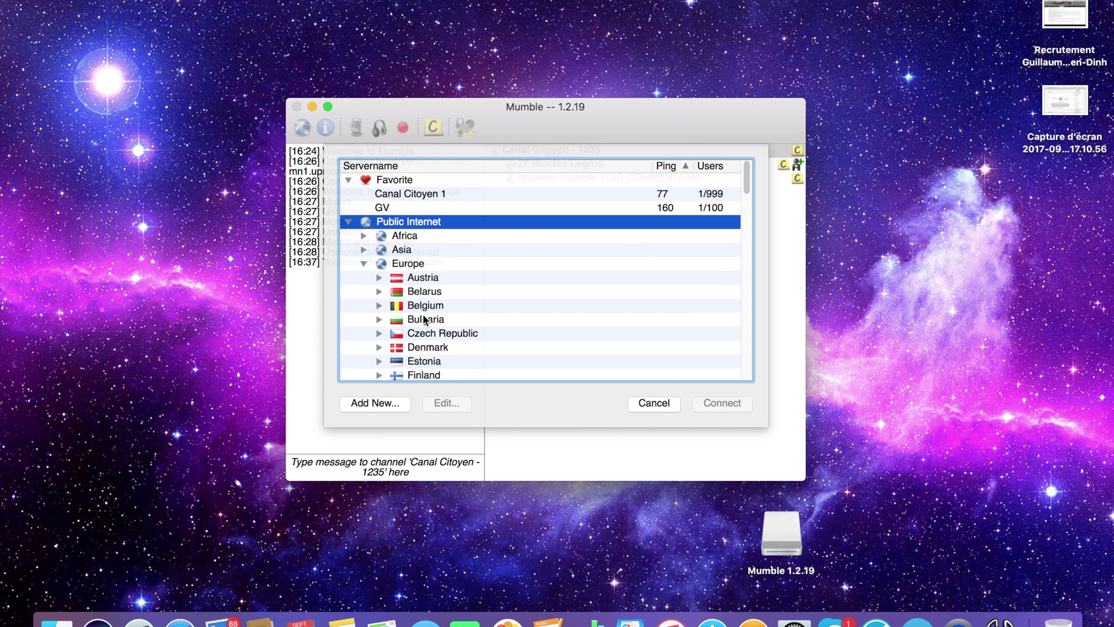
click(348, 222)
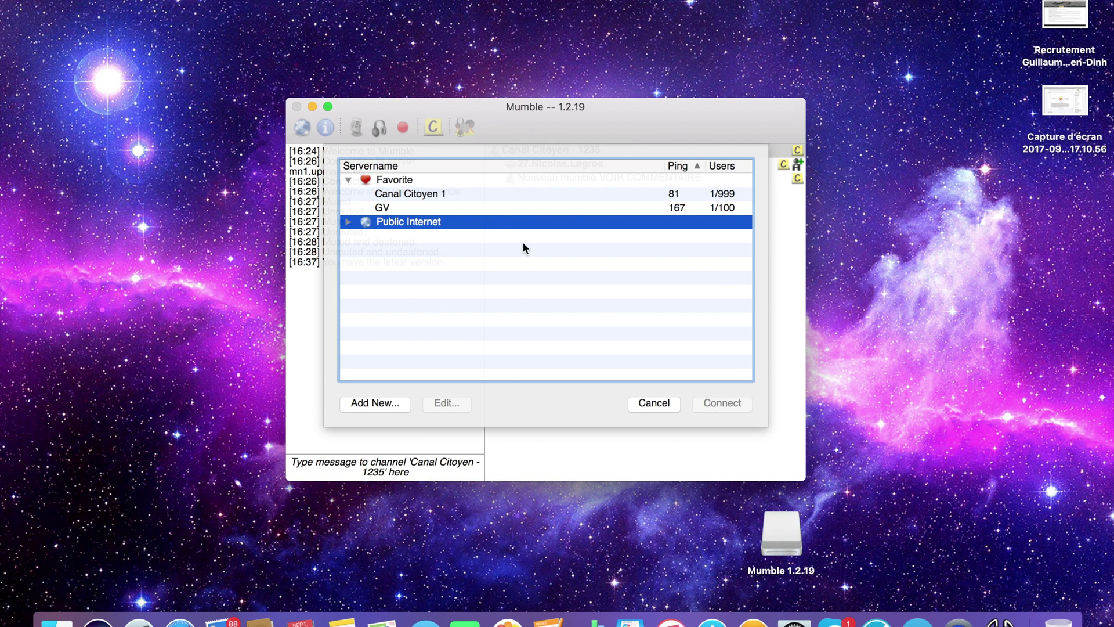
click(477, 207)
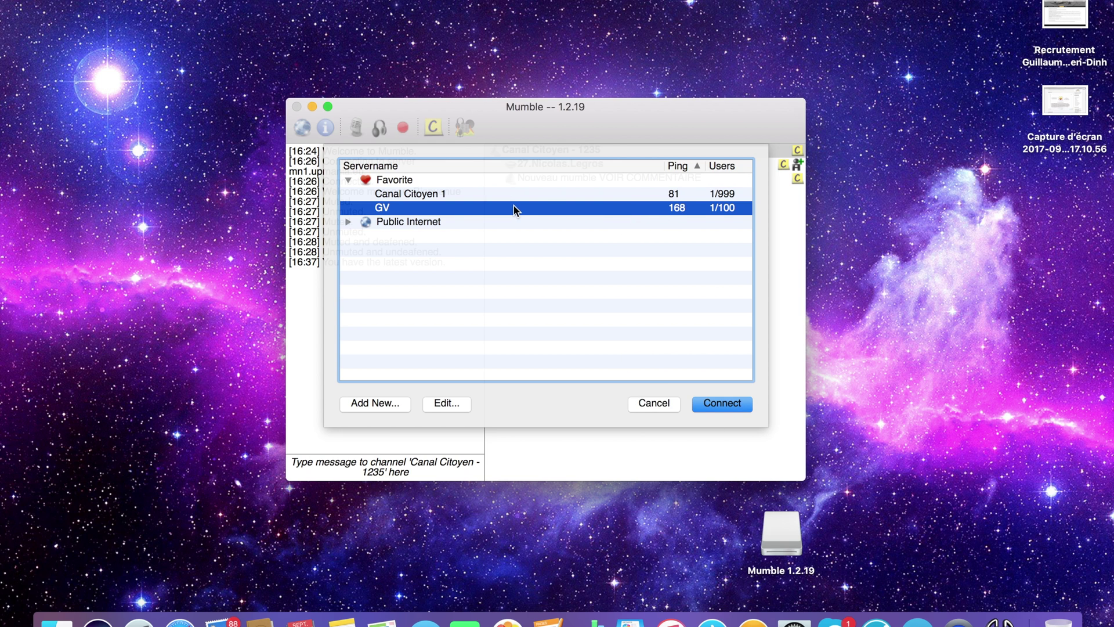
click(643, 405)
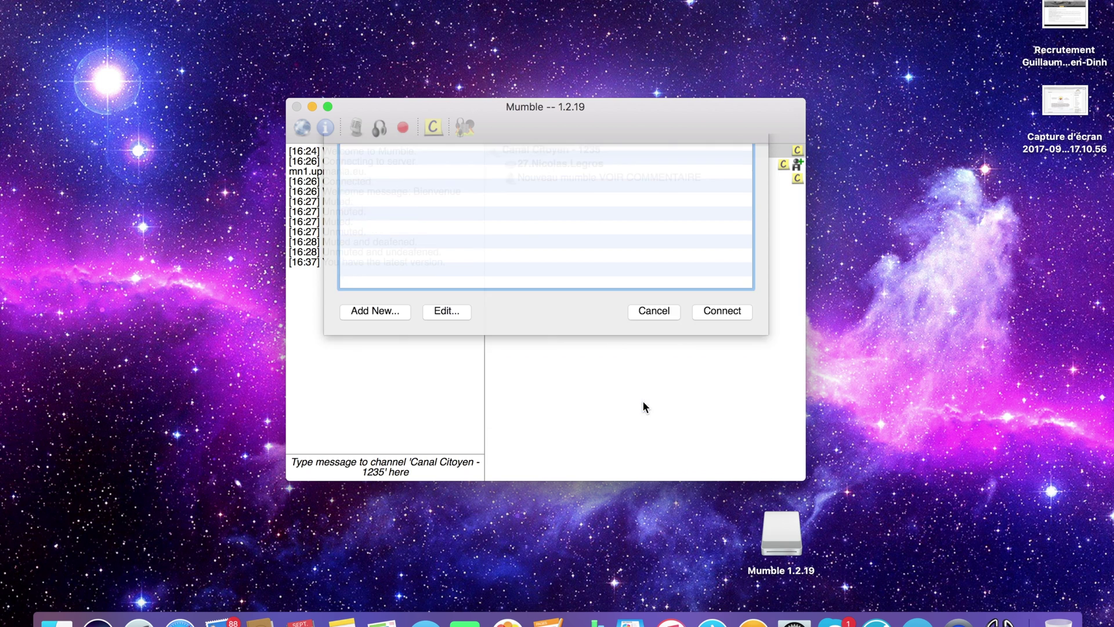
click(116, 0)
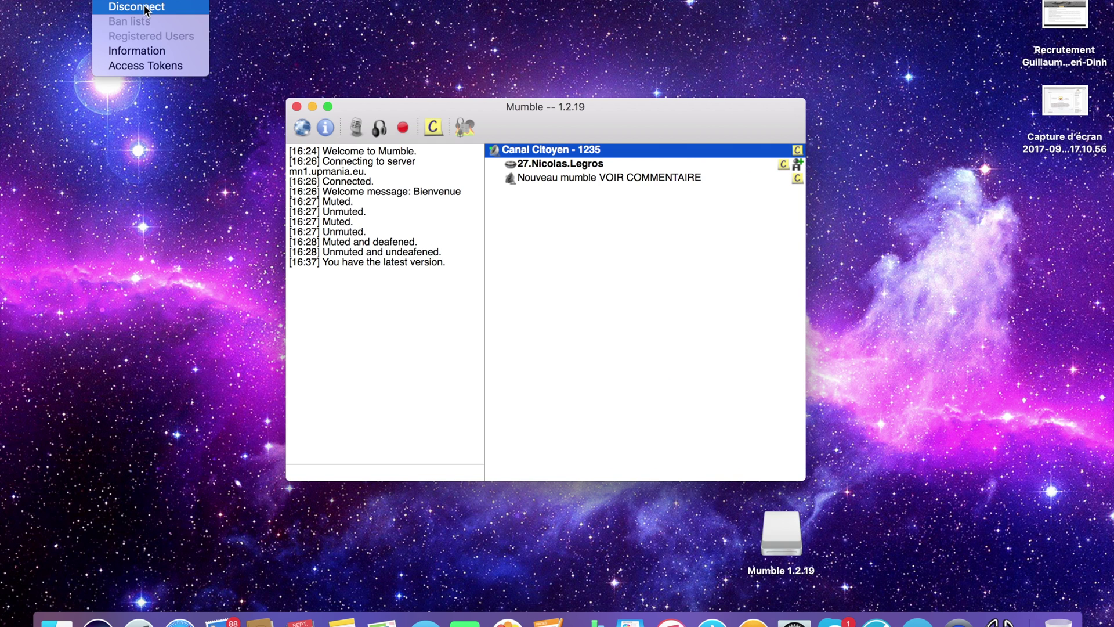
click(405, 421)
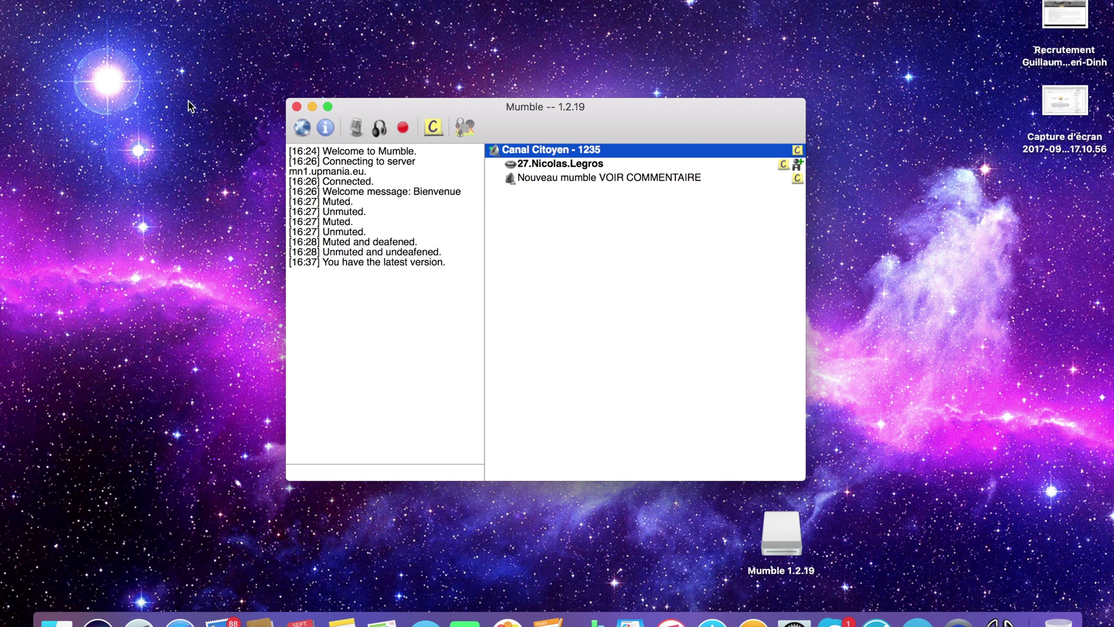
click(113, 0)
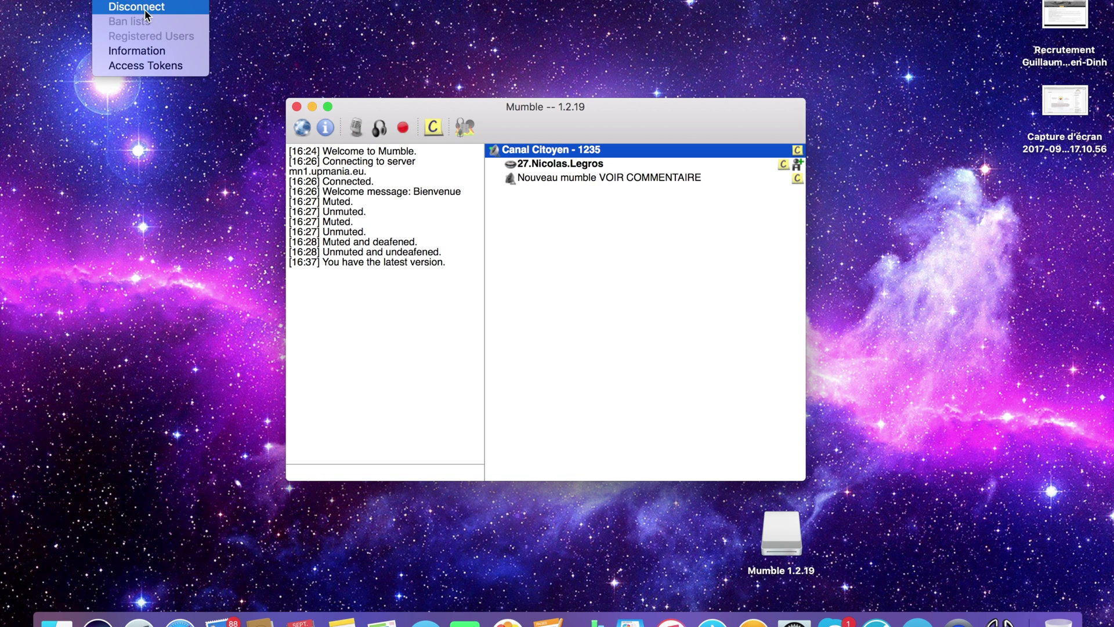
click(512, 266)
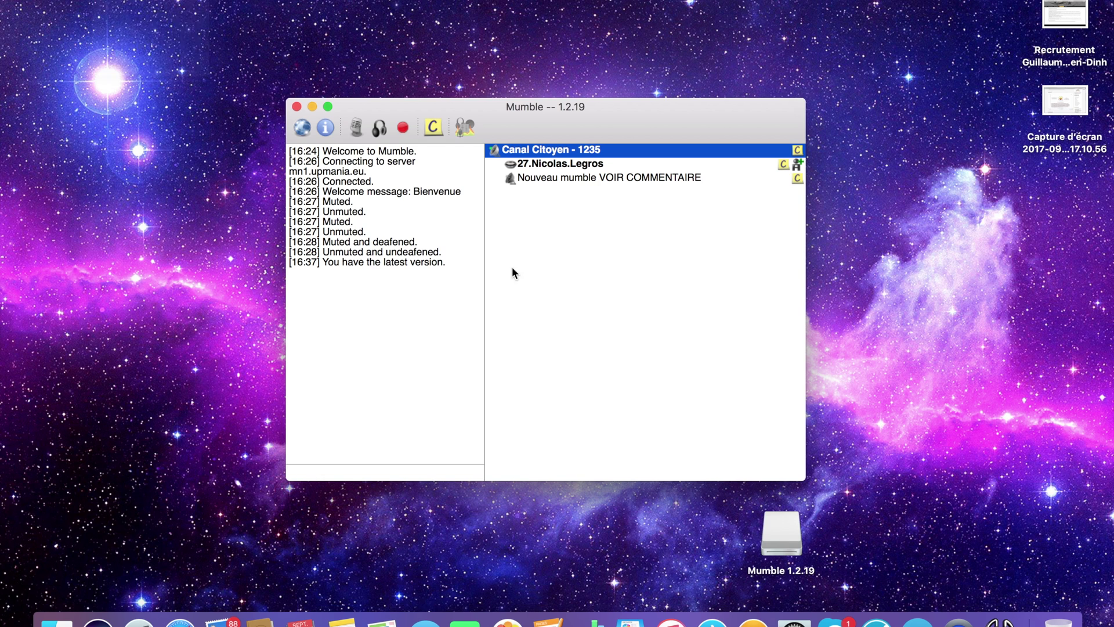
click(309, 127)
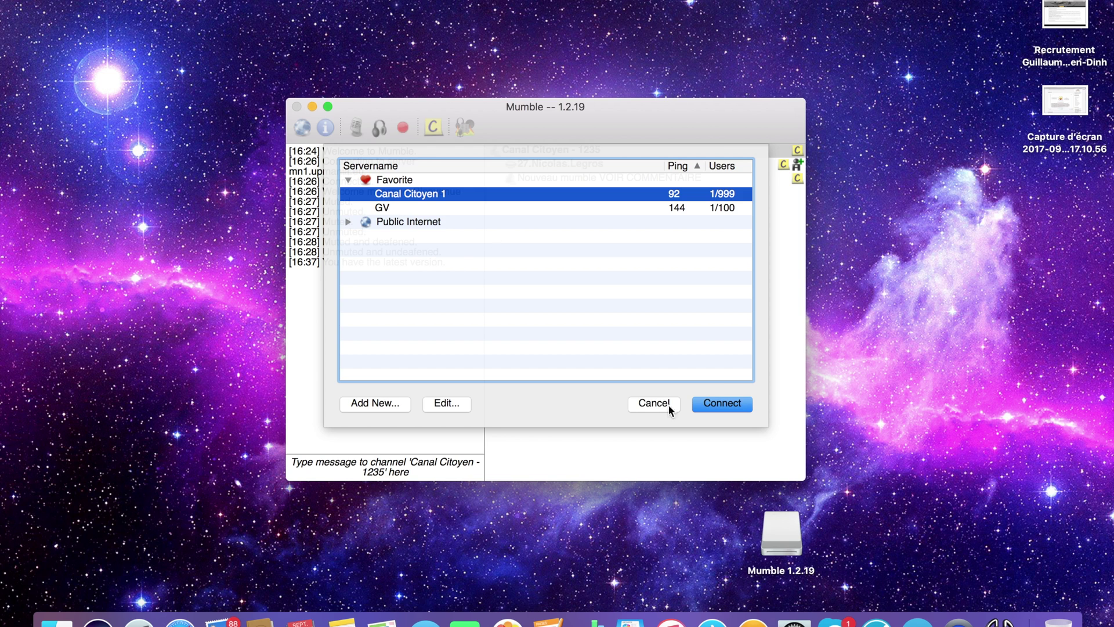
click(652, 406)
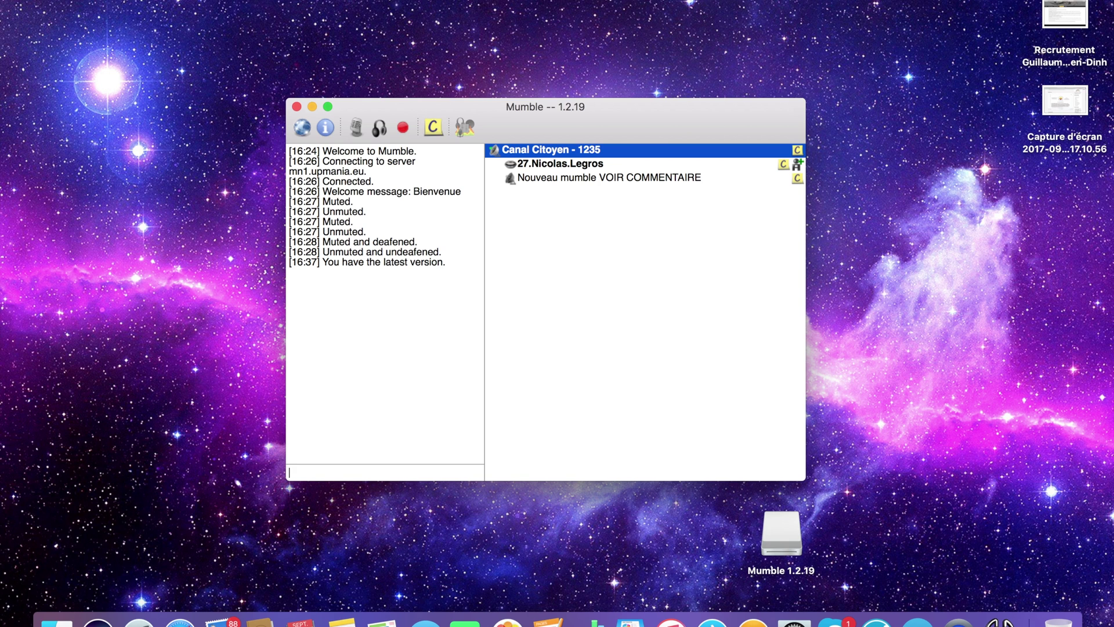
Browse the Self, Server and Configure menus, dismiss them, and quit Mumble with Cmd+Q
click(154, 0)
key(Left)
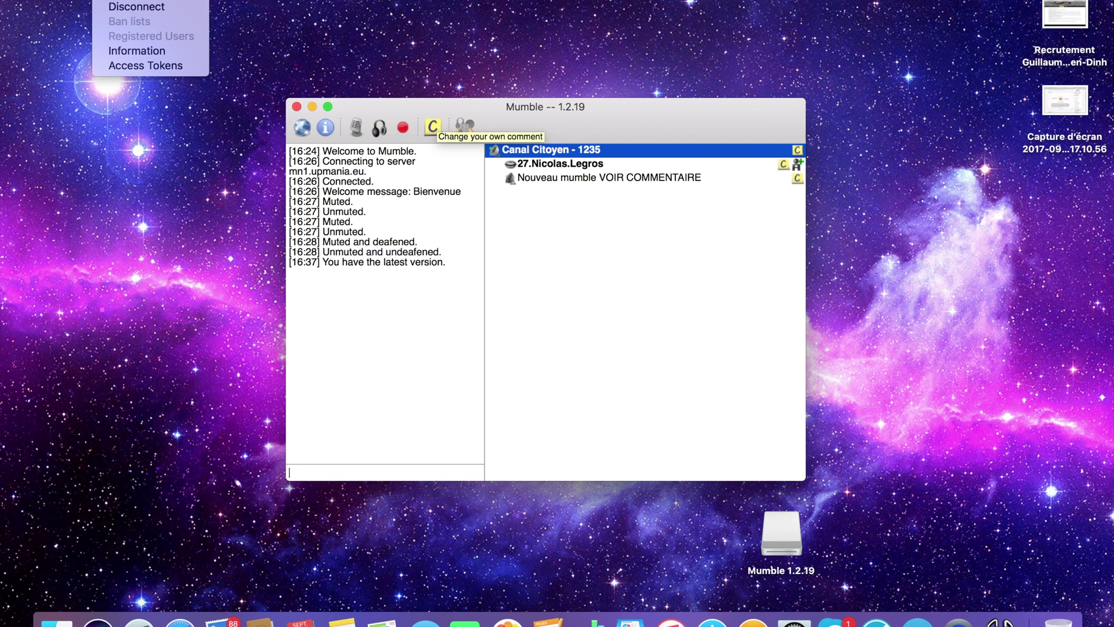
key(Right)
key(Right)
key(Right)
key(Right)
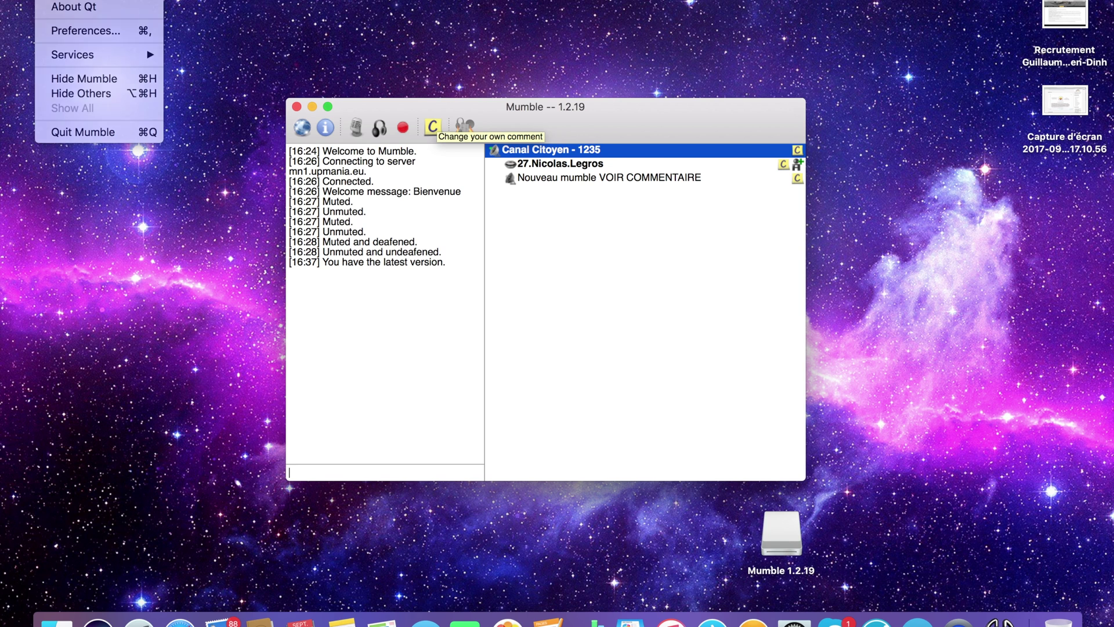
key(Escape)
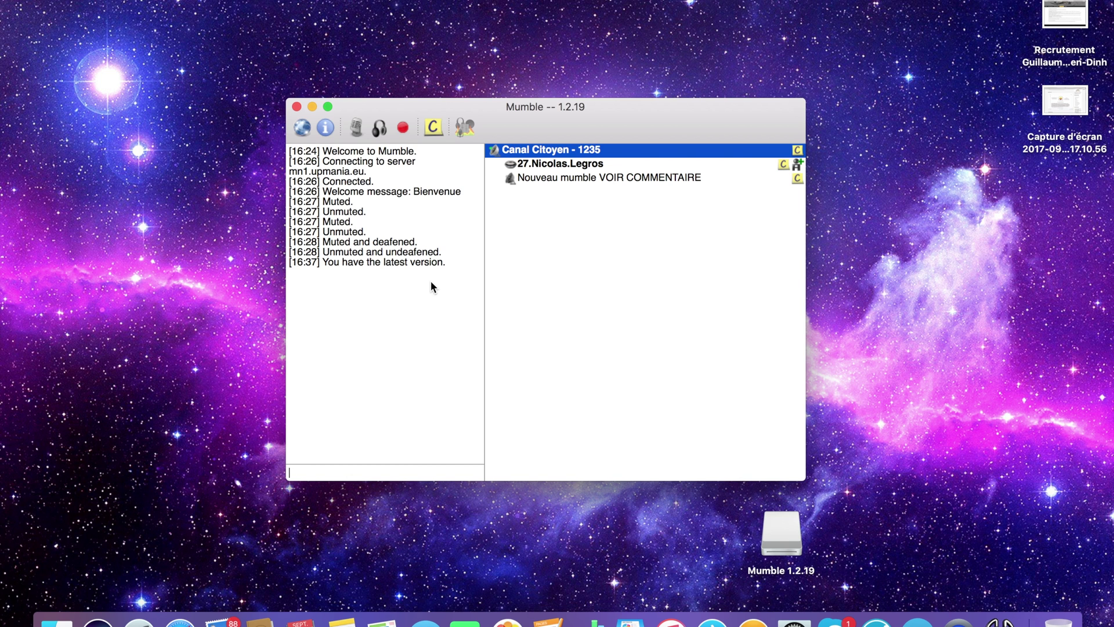
key(super+q)
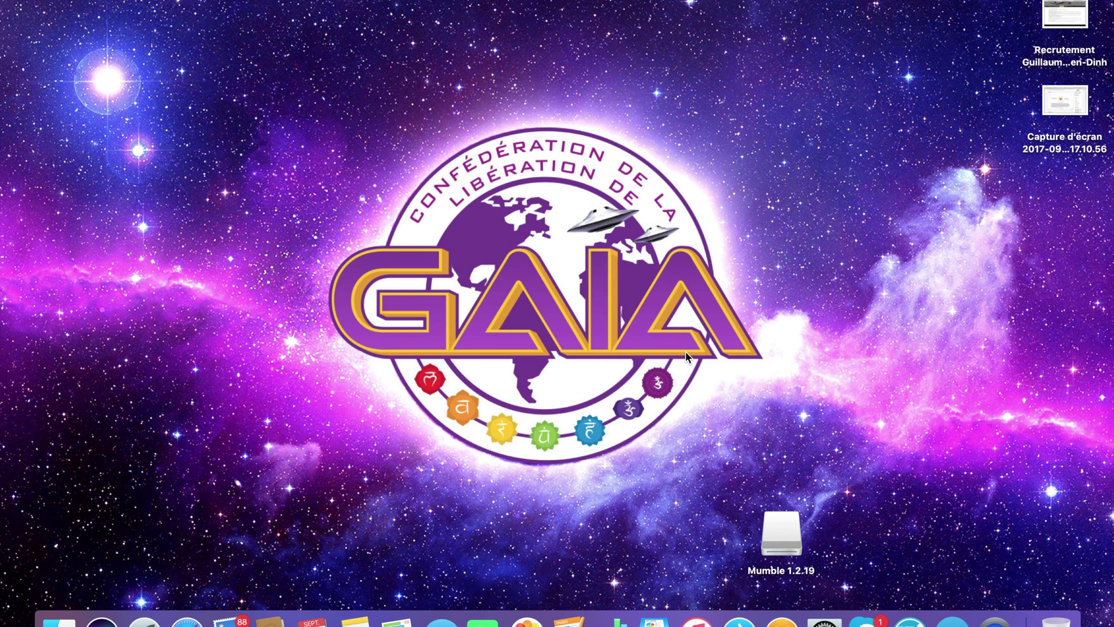